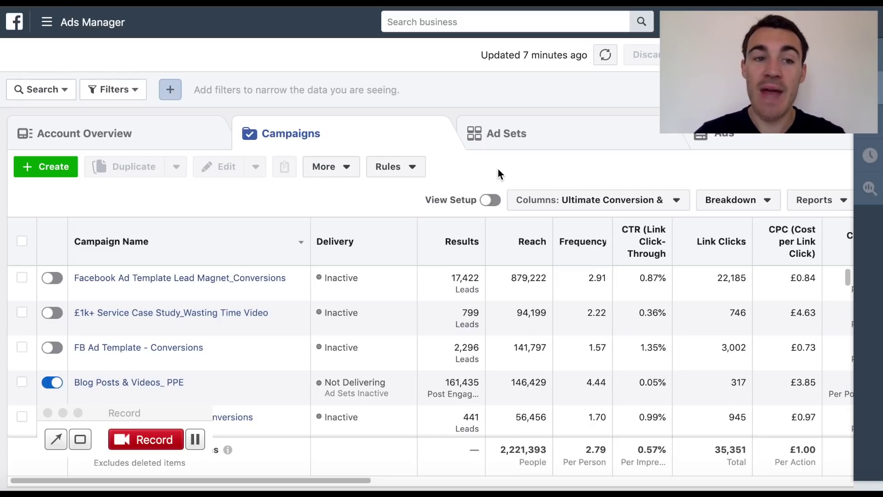
- Open the Audiences section of the asset library from the full list of business tools
left_click(48, 22)
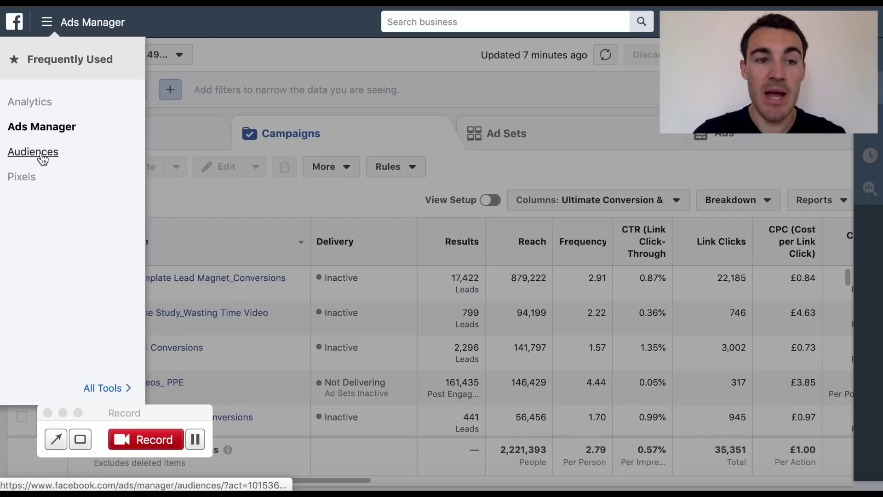
left_click(108, 389)
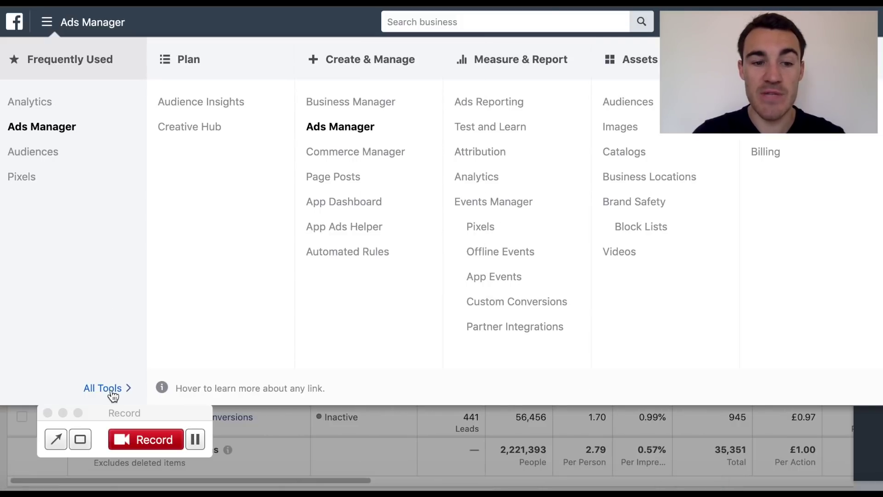
left_click(625, 106)
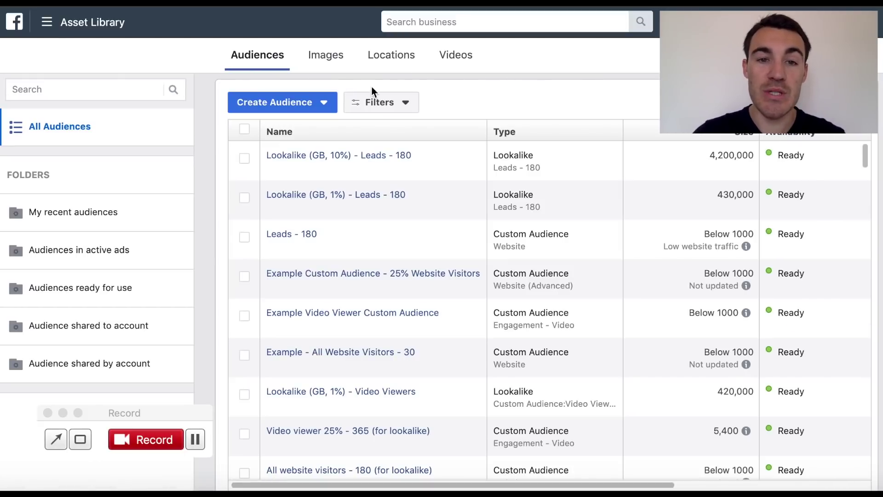
- Start a custom audience based on a customer file that doesn't include LTV
left_click(329, 106)
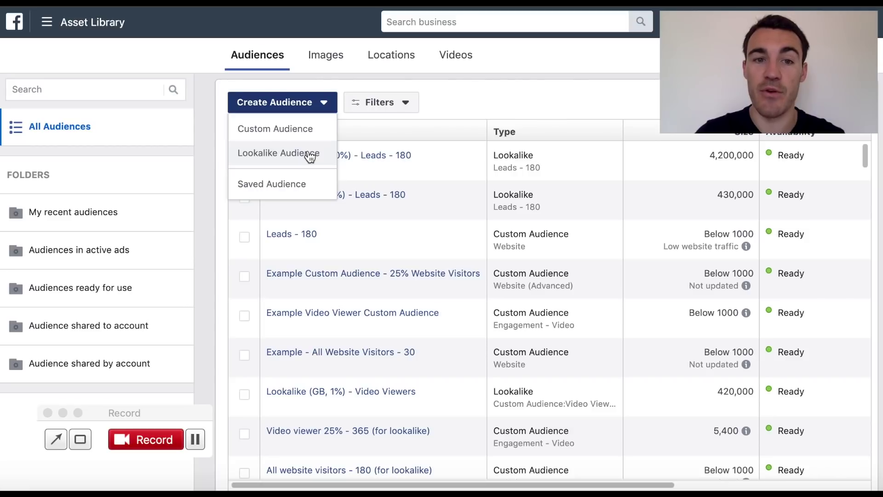
left_click(303, 128)
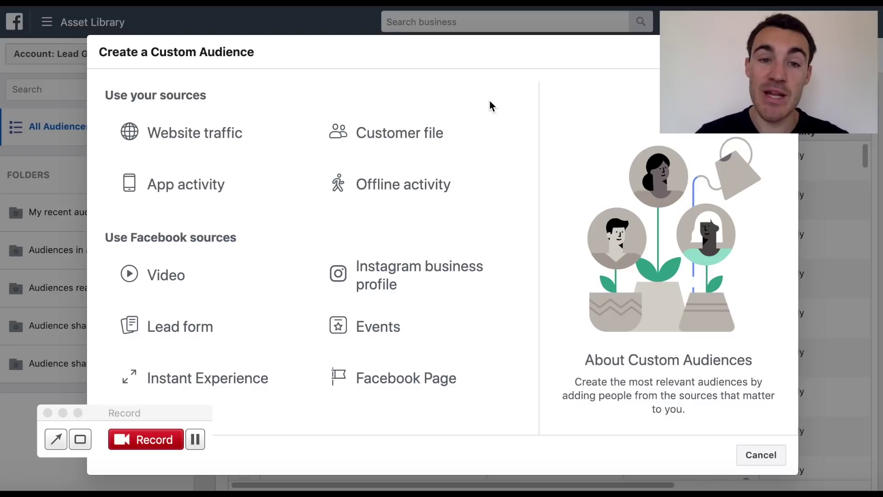
left_click(413, 145)
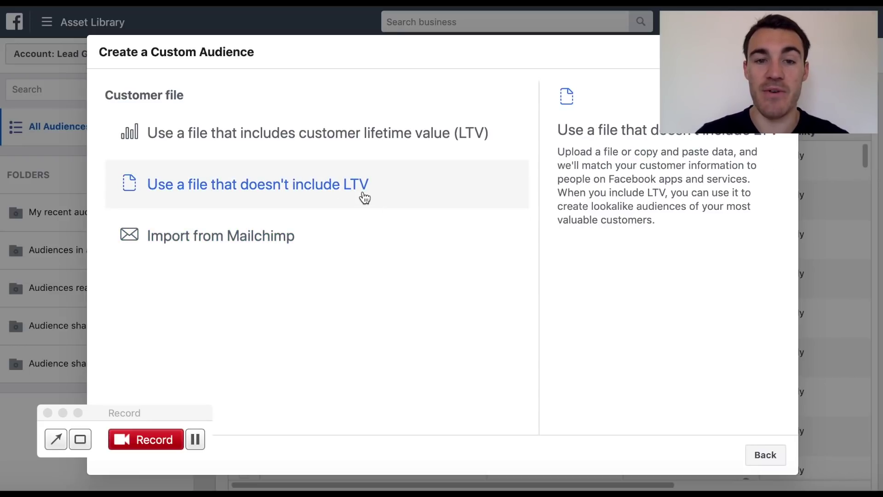
left_click(365, 198)
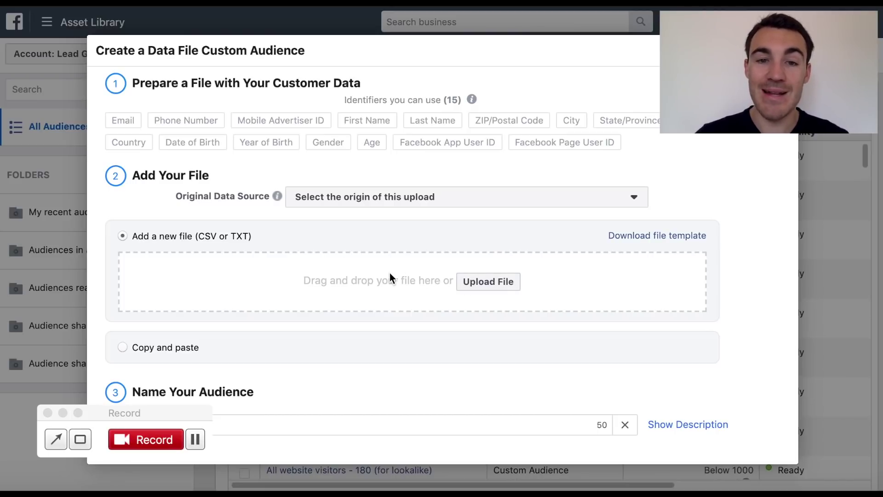
- Examine the customer data identifiers and the file upload section of the data file custom audience form
mouse_move(257, 141)
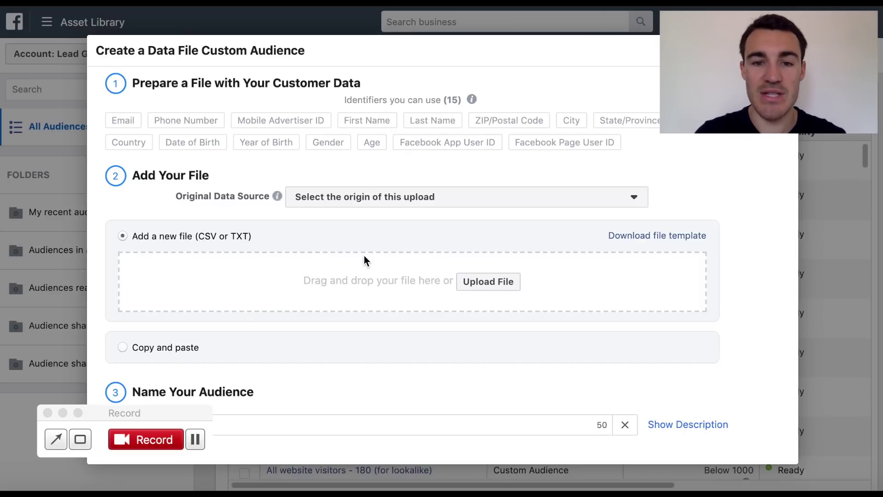
scroll(441, 252, "down", 1)
scroll(390, 200, "up", 1)
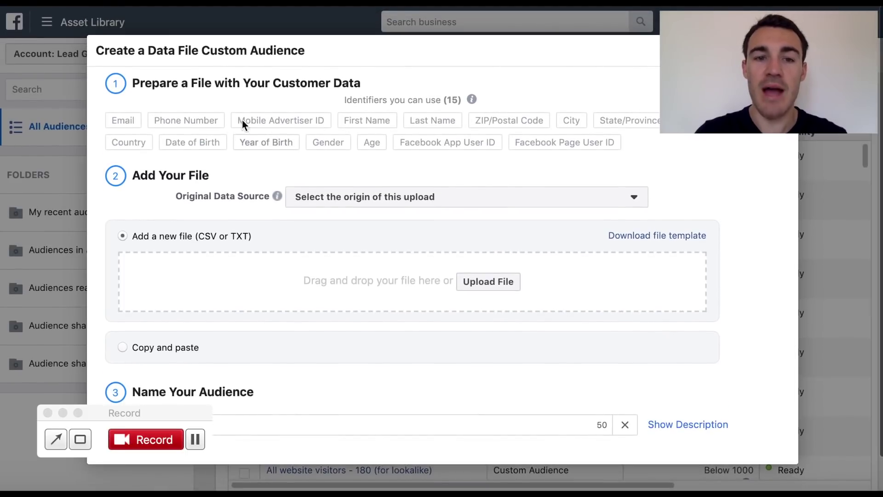
mouse_move(172, 124)
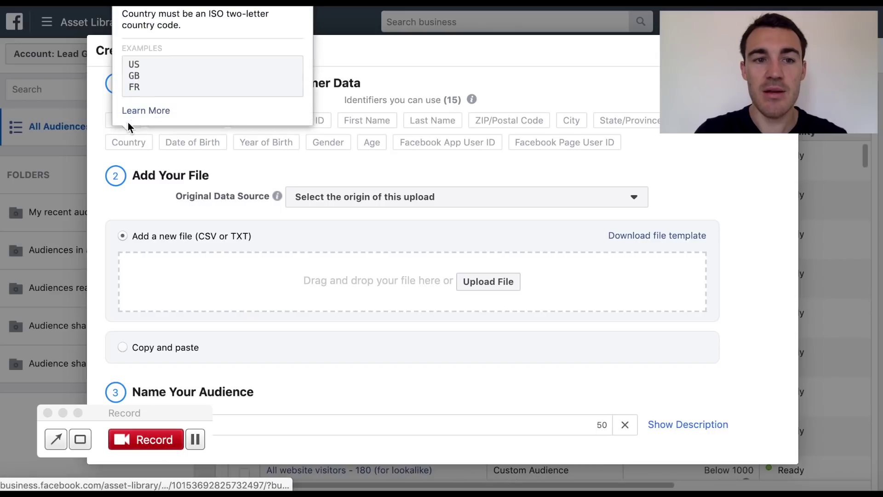
mouse_move(207, 143)
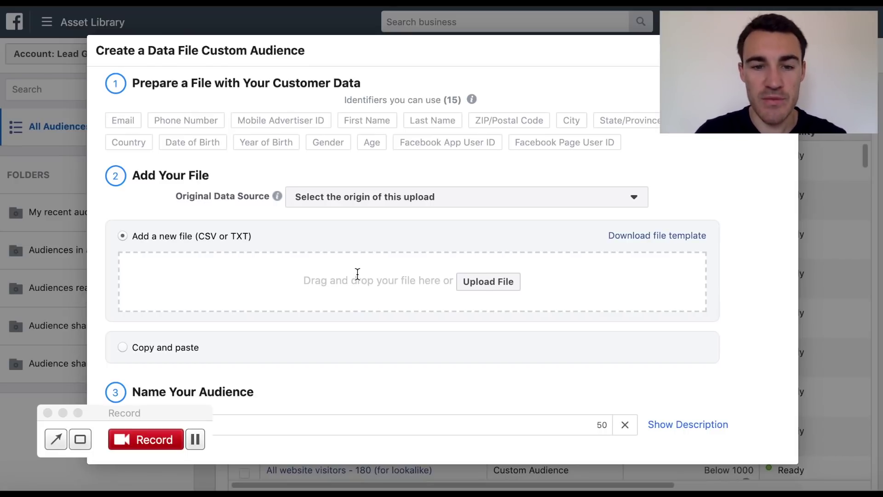
scroll(357, 275, "down", 2)
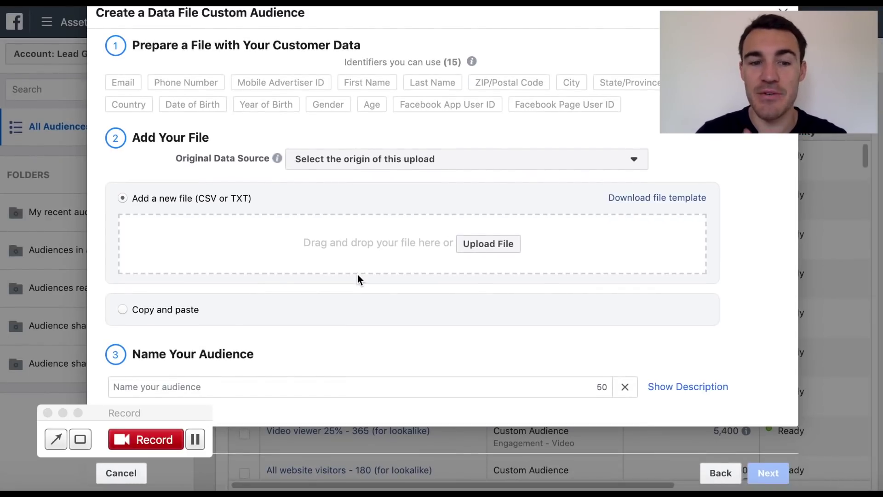
- Switch the customer data input to Copy and paste, and cancel the data file custom audience
left_click(134, 310)
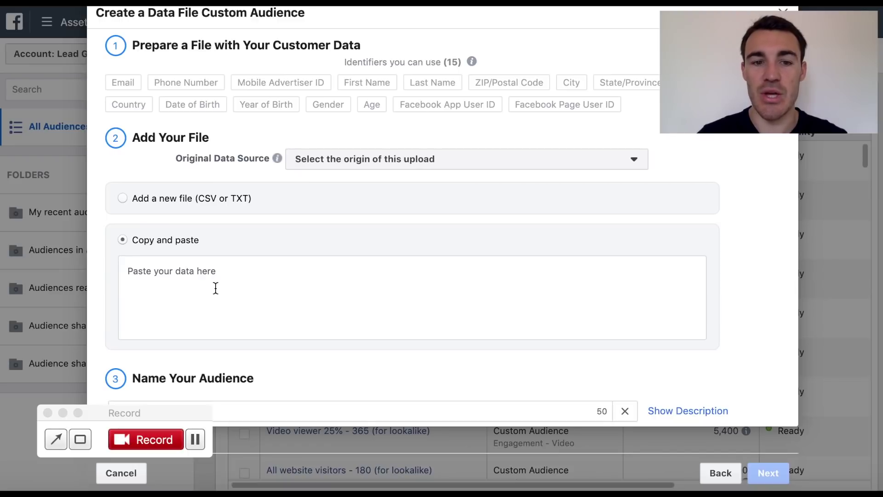
scroll(296, 385, "down", 1)
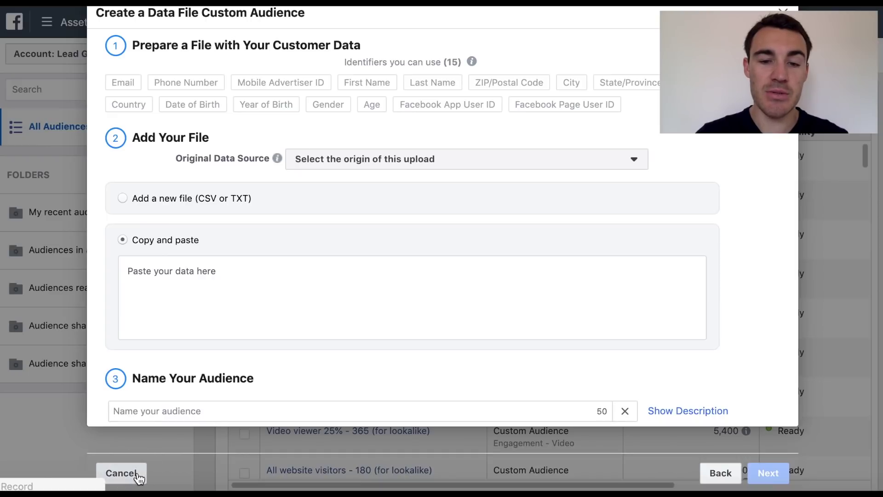
left_click(122, 474)
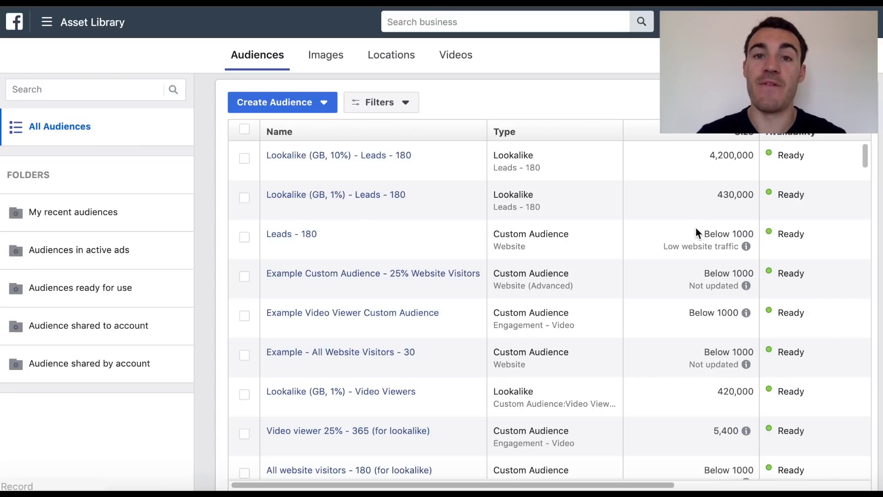
- Start a new custom audience and look at the customer file options before returning to the source choices
left_click(325, 102)
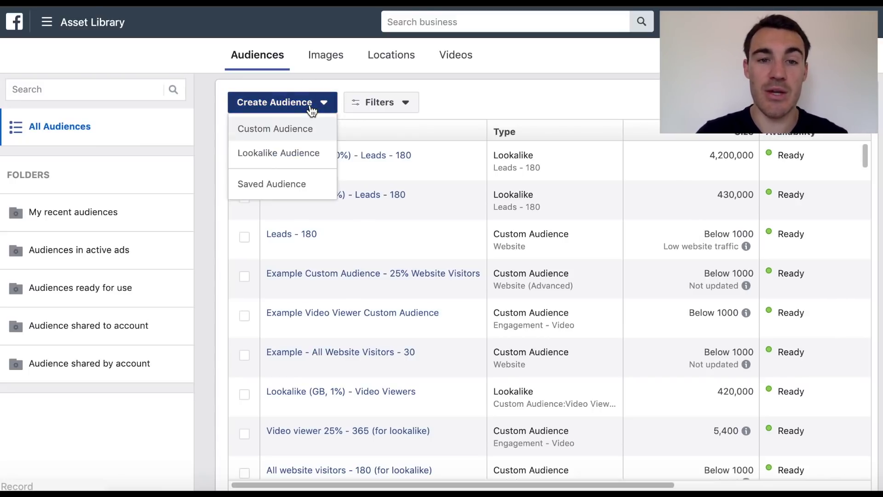
left_click(291, 134)
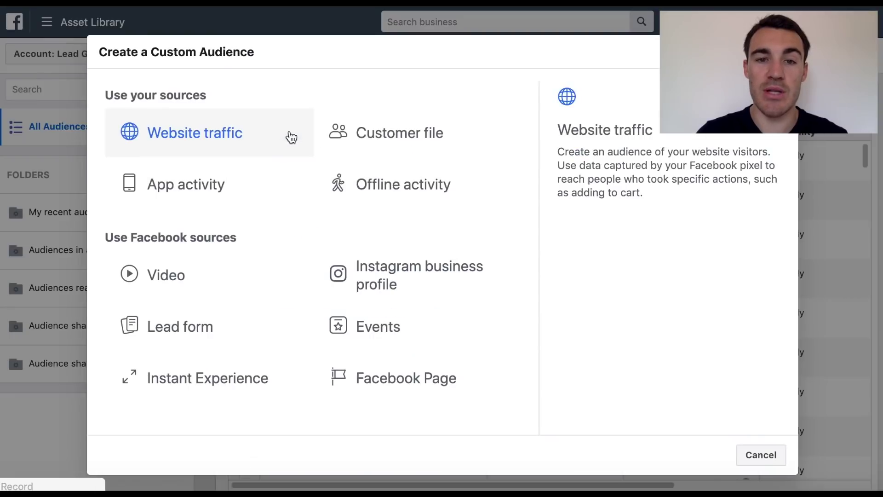
left_click(392, 136)
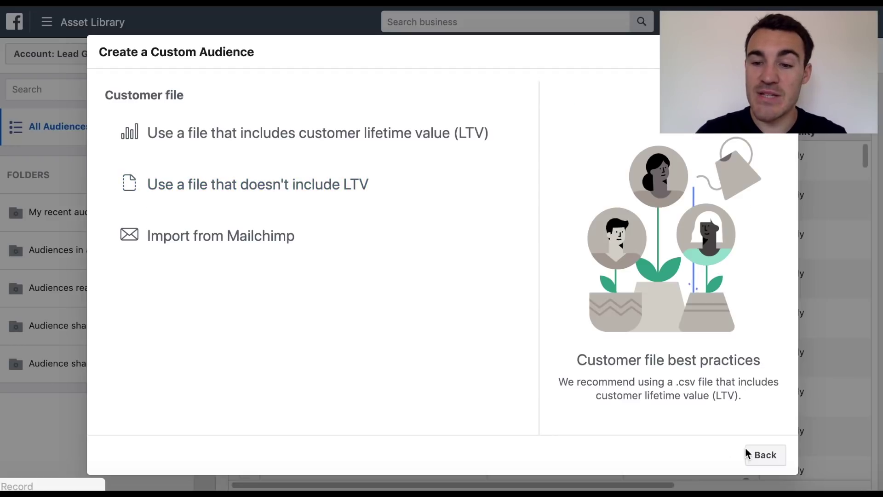
left_click(763, 454)
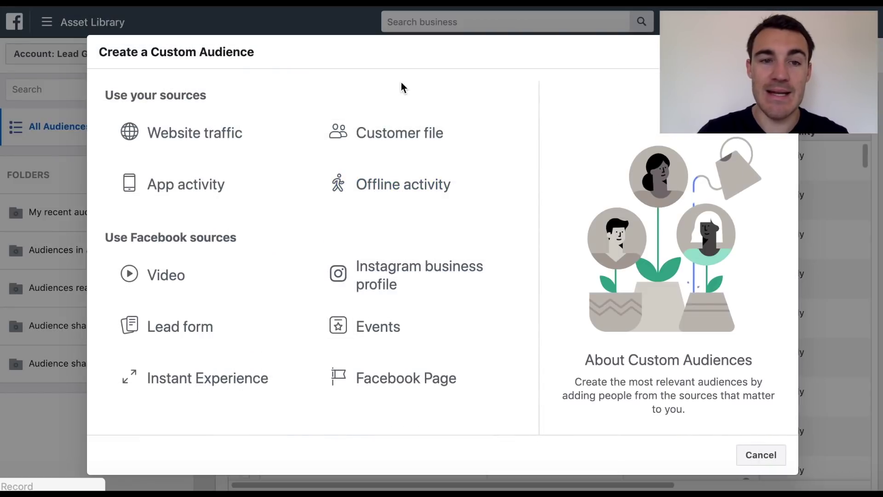
left_click(391, 138)
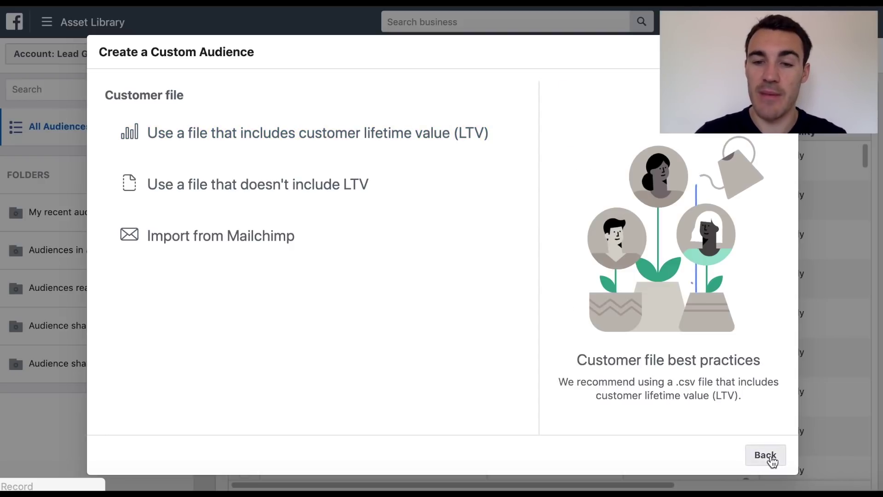
left_click(768, 460)
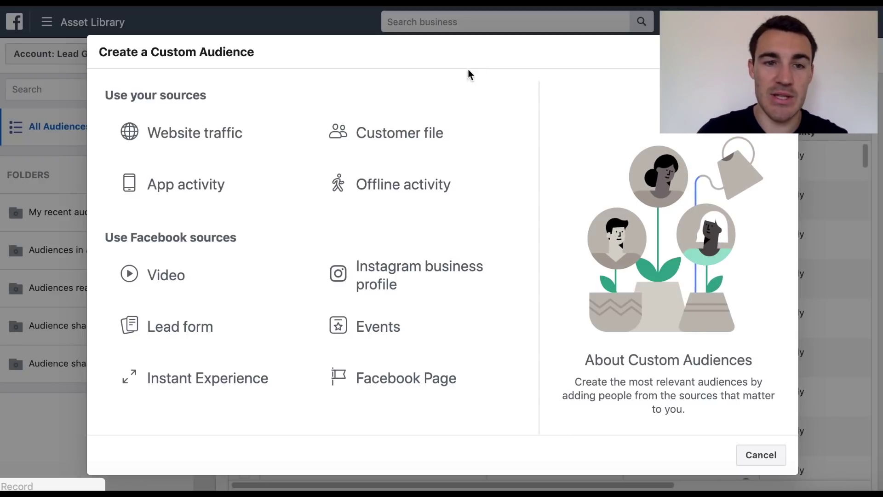
- Choose website traffic as the audience source and set the period for all website visitors to 180 days
left_click(217, 133)
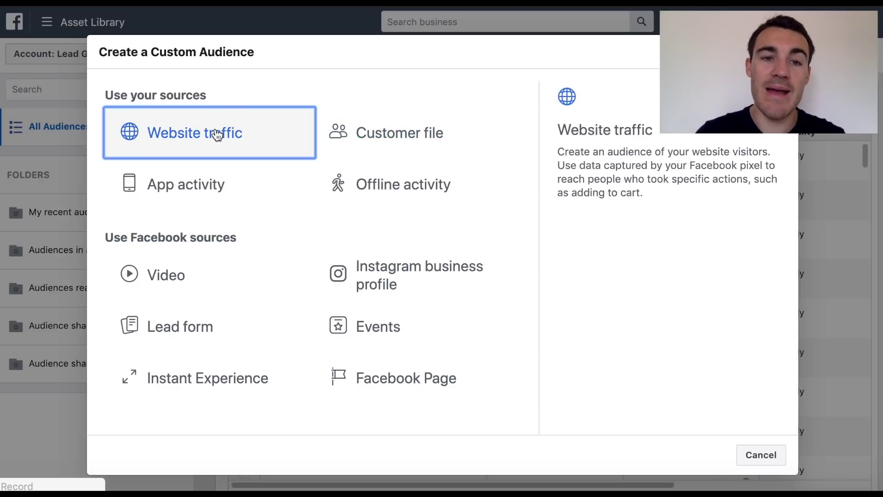
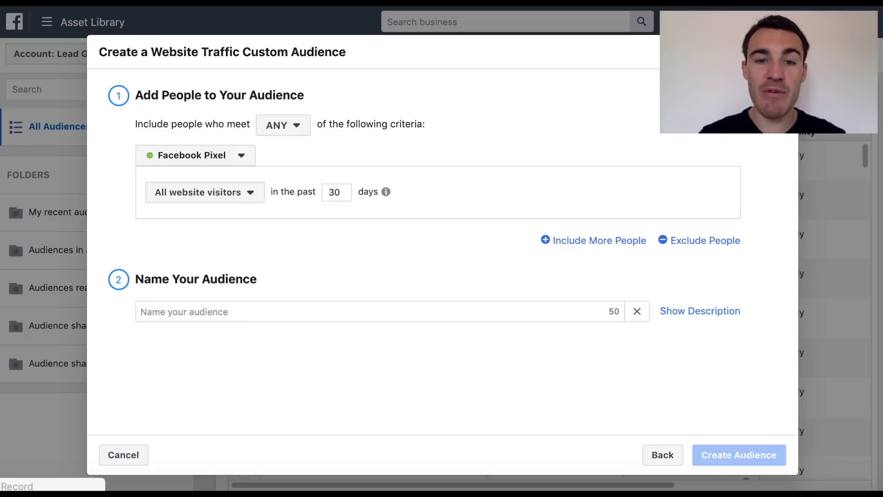
key("BackSpace")
type("18")
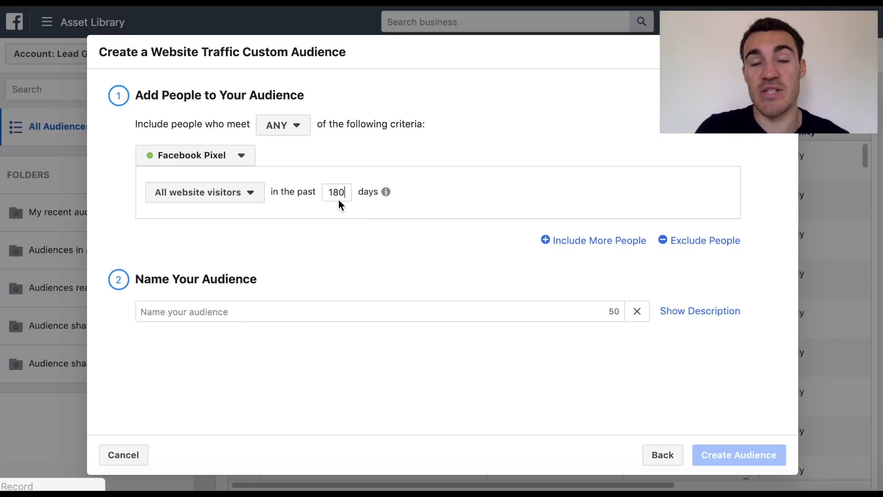
- Set the period to 30 days and change the criterion to people who visited specific web pages
key("BackSpace")
key("BackSpace")
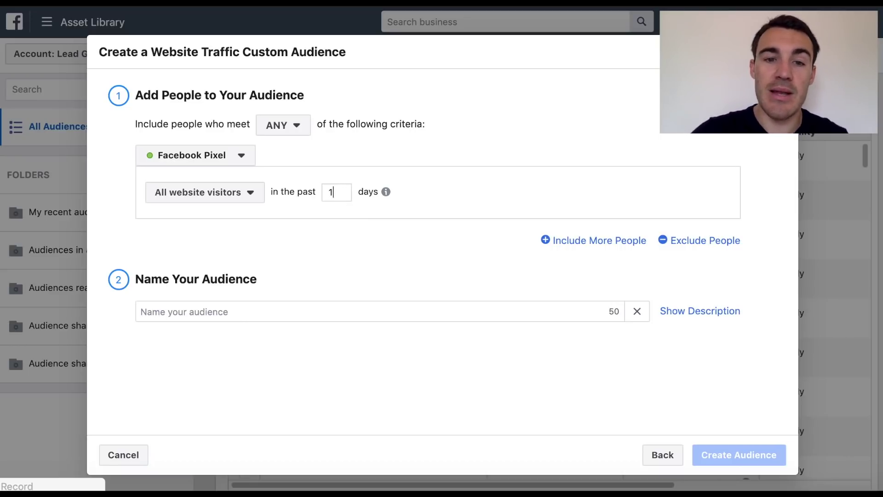
type("00")
key("BackSpace")
key("BackSpace")
key("BackSpace")
type("30")
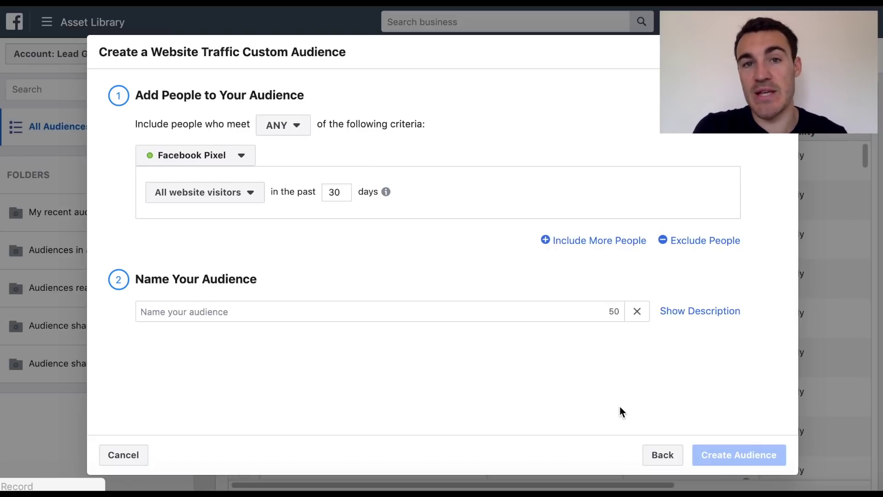
left_click(252, 199)
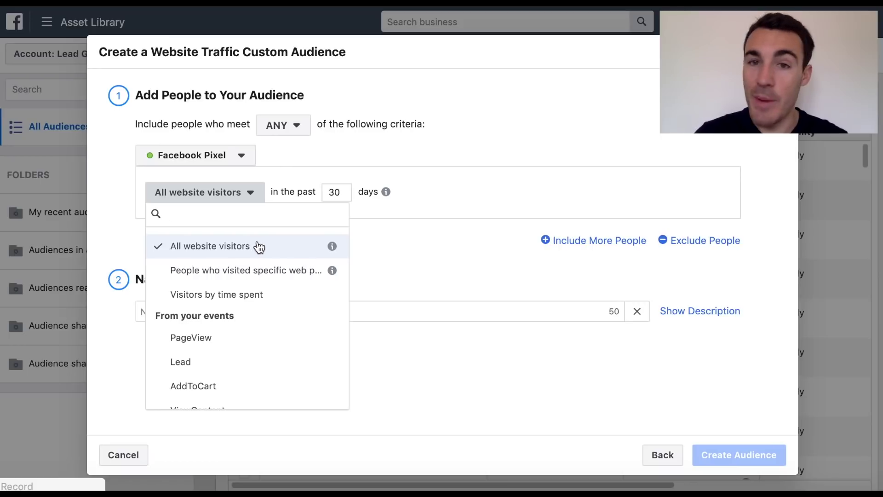
left_click(264, 272)
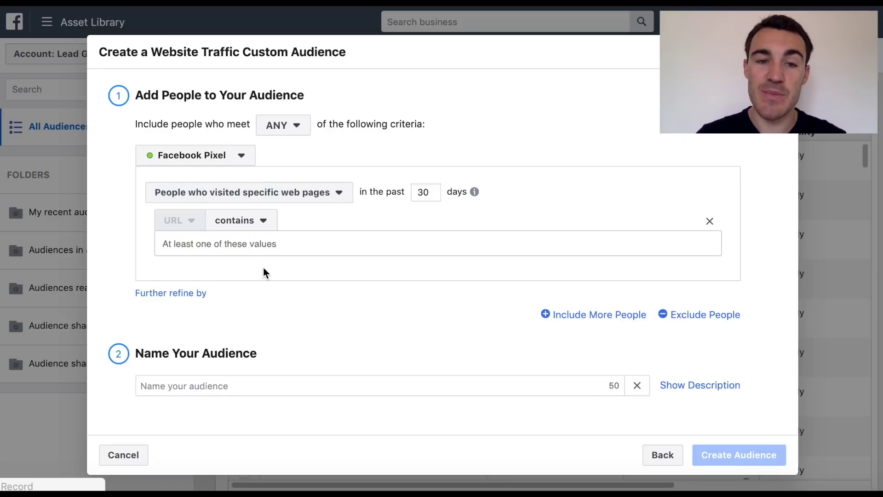
- Open leadguru.co.uk/services in a new browser tab and look through the services page
key("super+t")
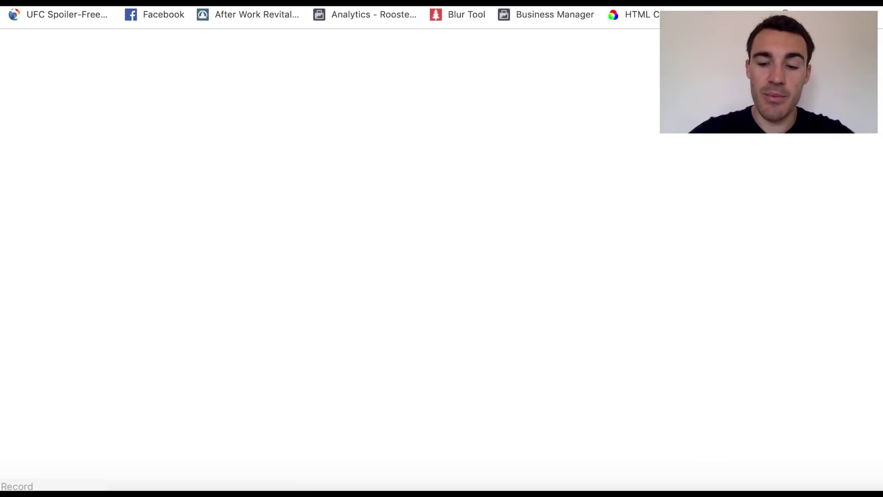
type("leadguur")
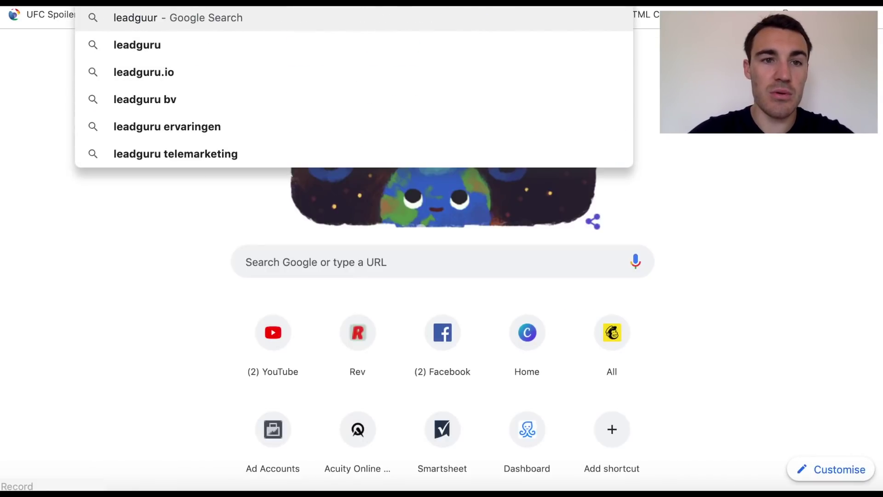
key("BackSpace")
key("BackSpace")
type("ru.co.uk")
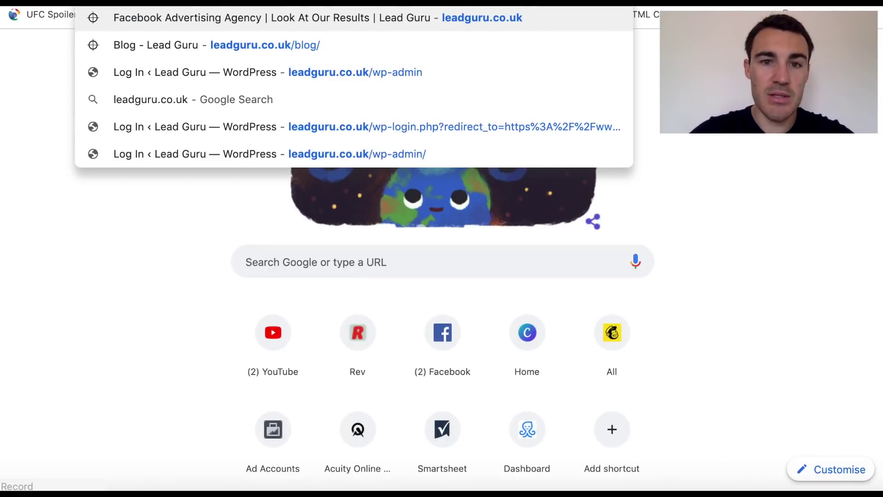
type("/services")
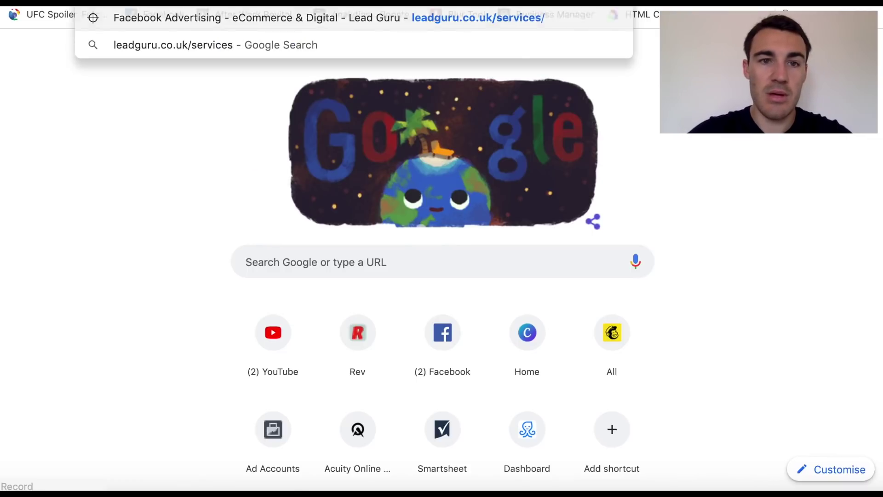
key("Return")
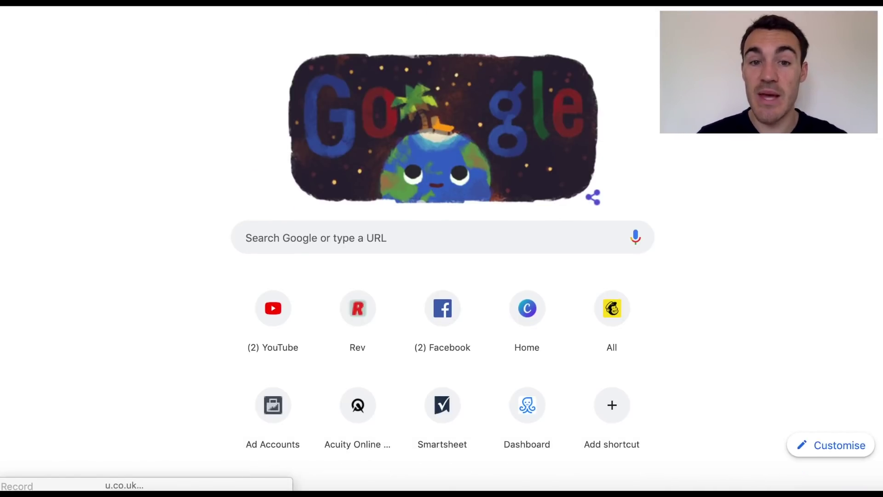
scroll(410, 220, "down", 15)
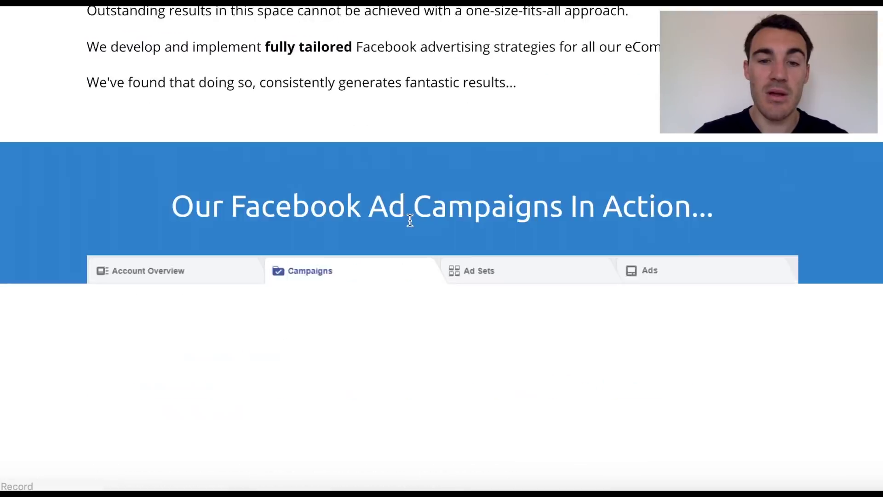
scroll(409, 220, "up", 15)
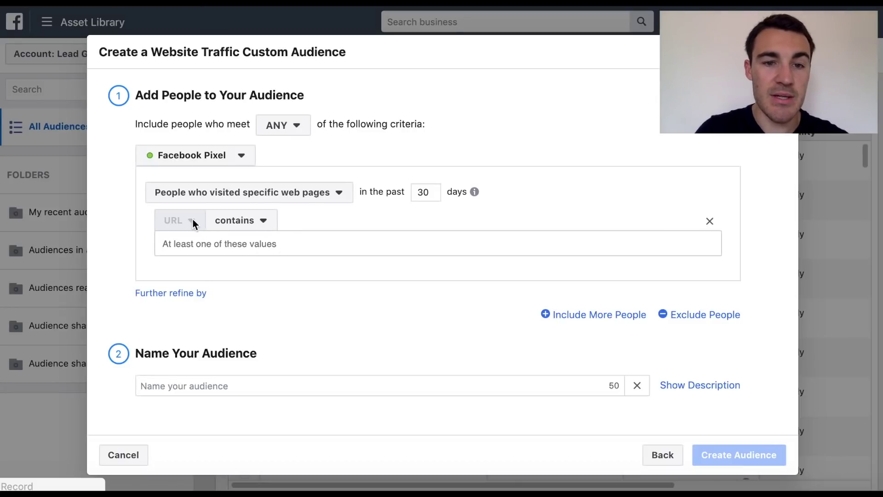
left_click(244, 223)
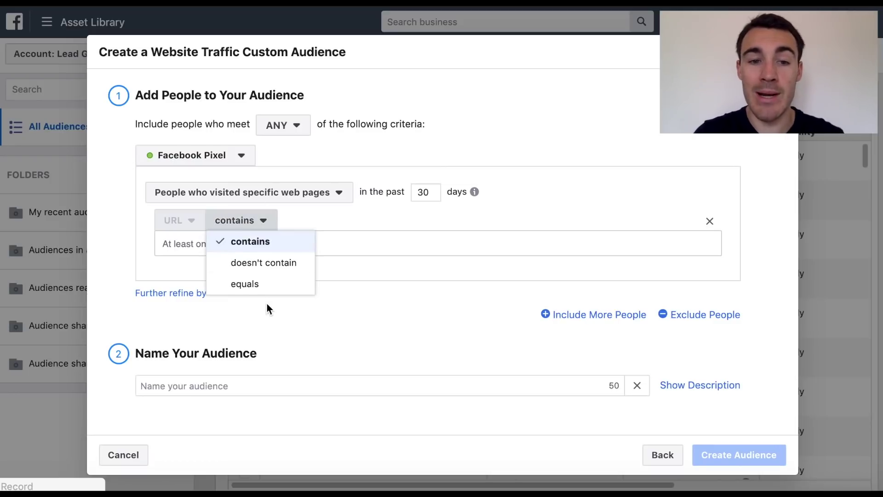
left_click(255, 285)
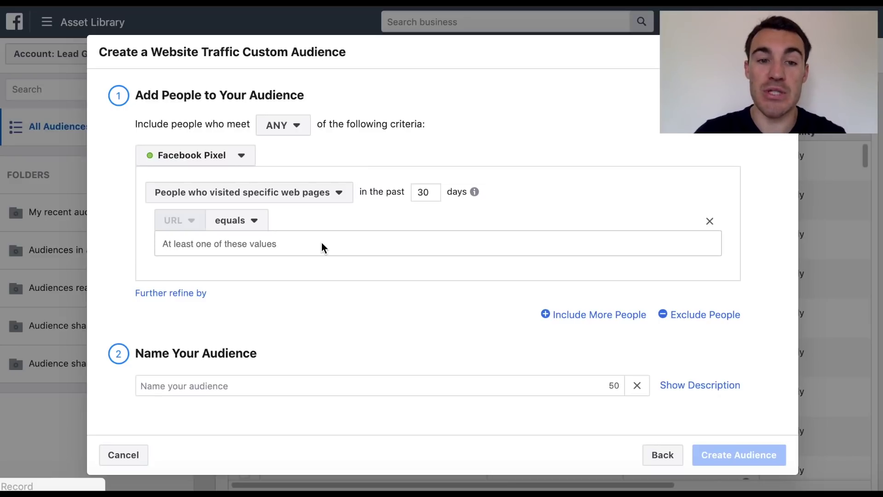
left_click(254, 222)
left_click(255, 243)
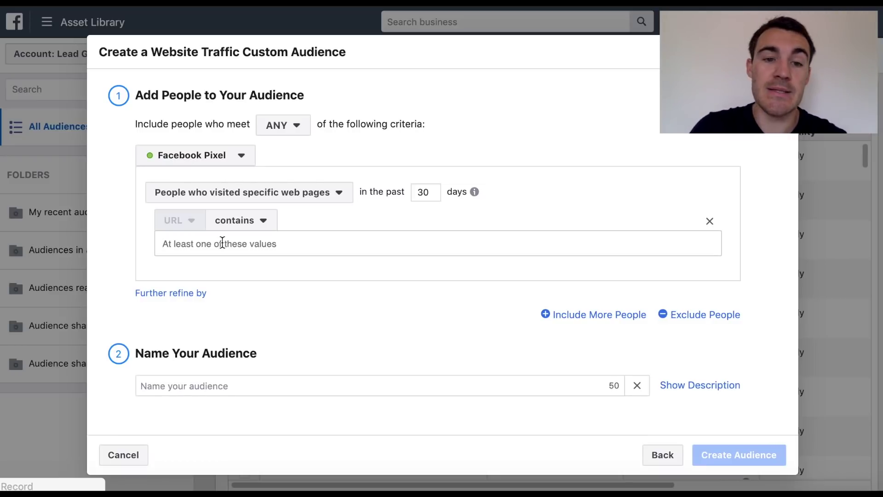
left_click(243, 221)
left_click(246, 284)
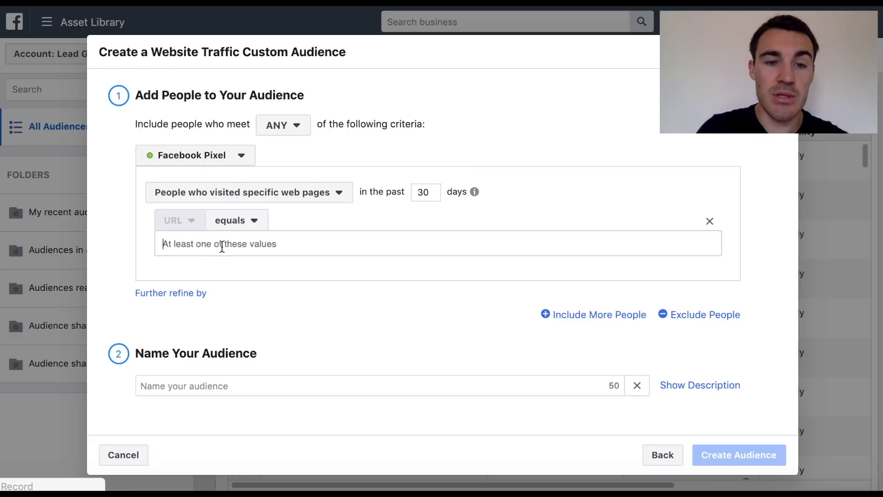
key("ctrl+v")
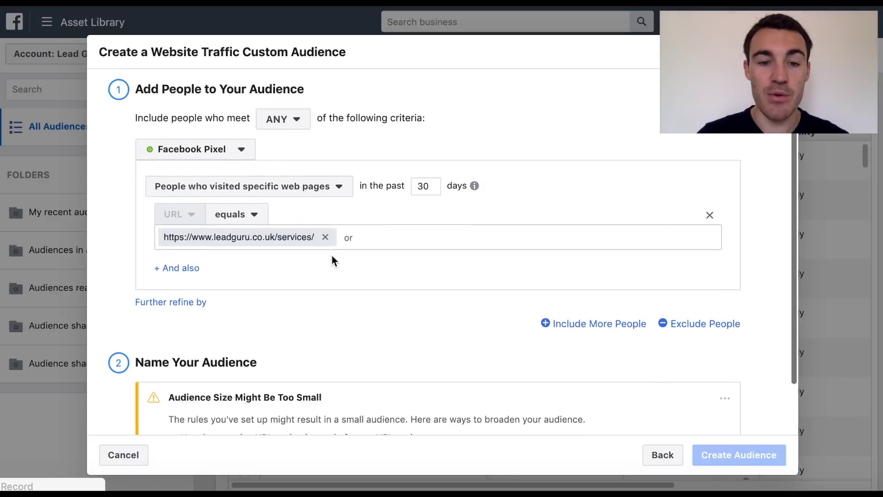
scroll(415, 238, "down", 2)
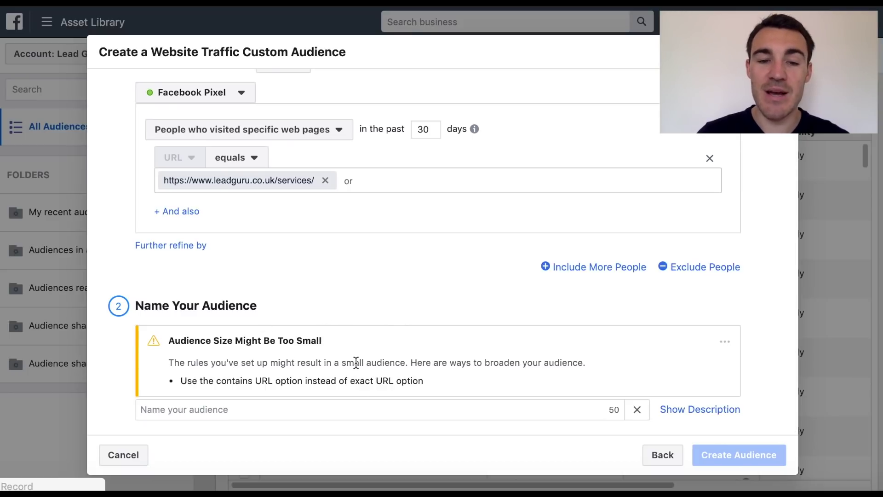
scroll(419, 276, "up", 2)
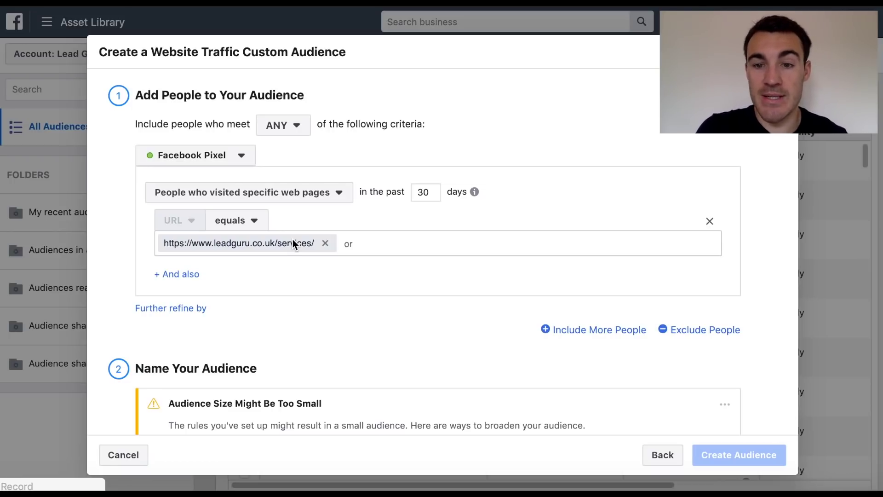
- Try including more people with a second rule for visitors to specific web pages, and remove that rule again
left_click(578, 332)
scroll(350, 313, "down", 3)
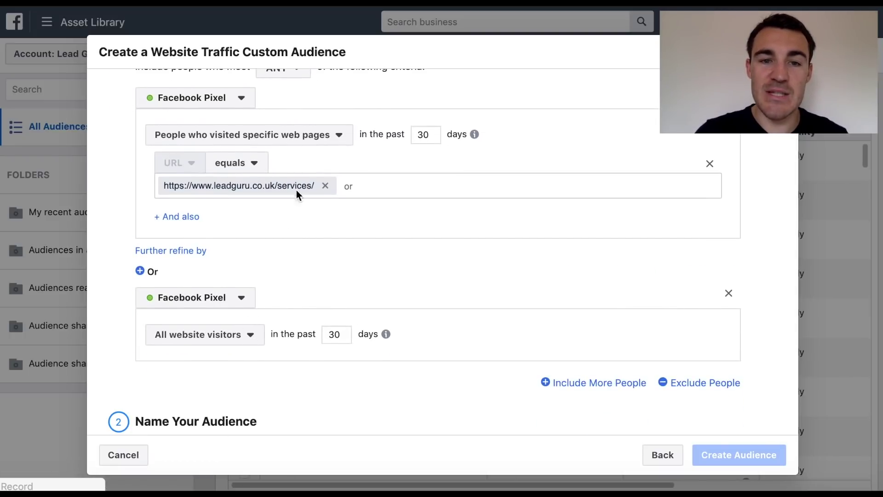
left_click(256, 338)
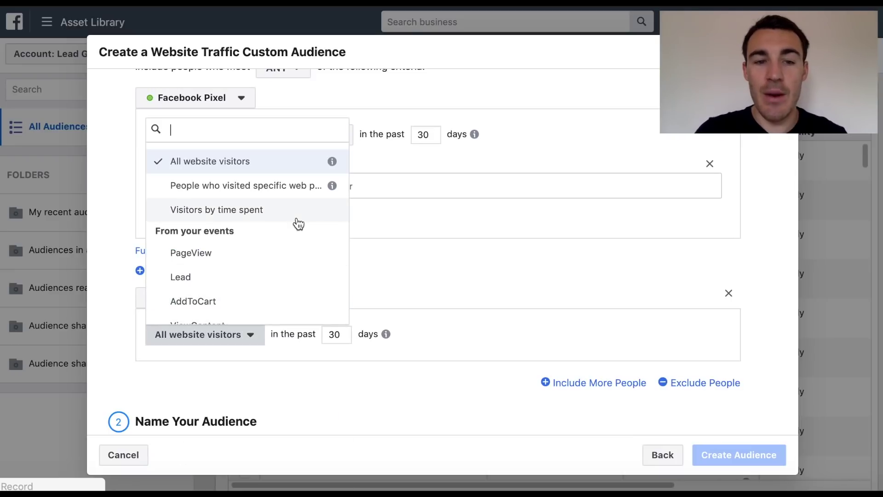
left_click(280, 186)
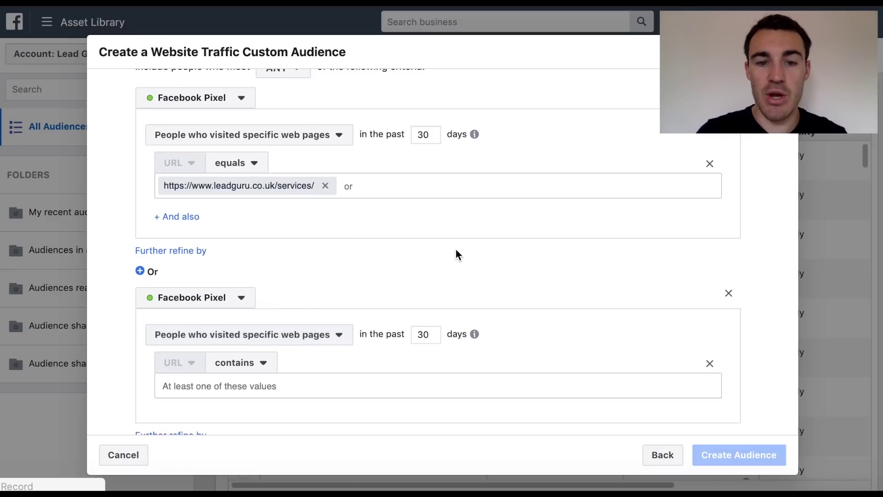
left_click(251, 386)
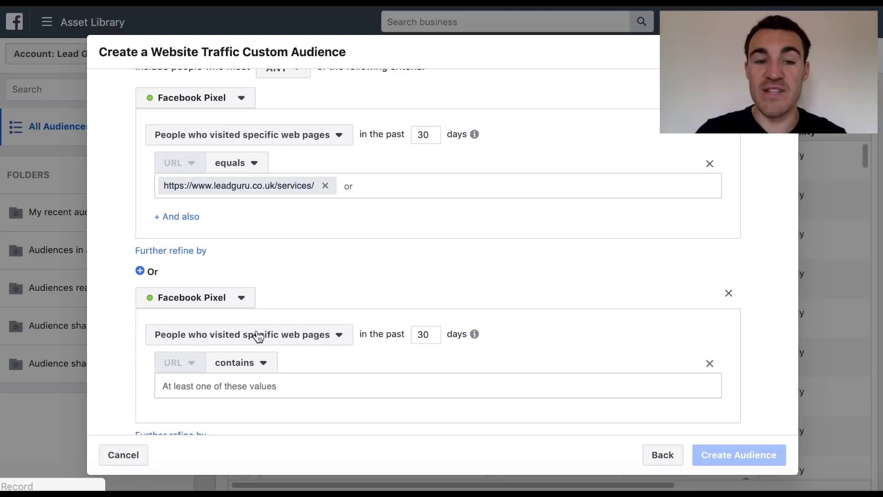
left_click(728, 295)
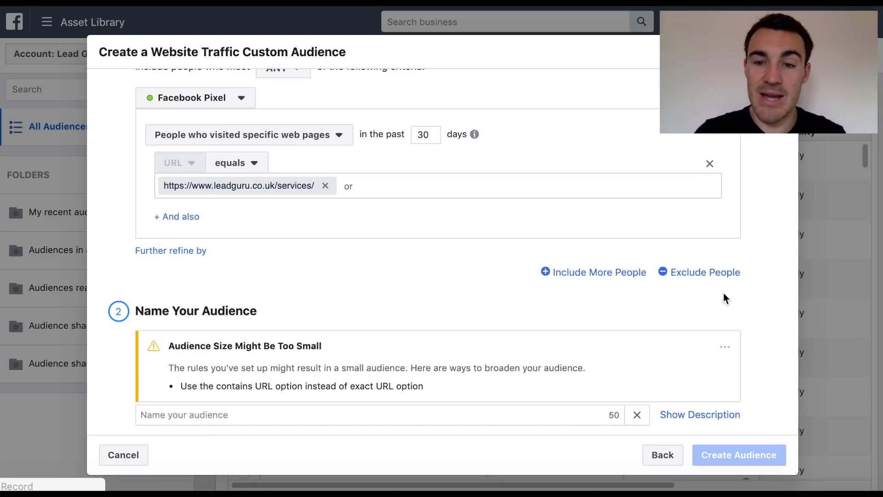
- Add an exclusion rule and set its criterion to people who visited specific web pages
left_click(685, 274)
scroll(301, 235, "up", 2)
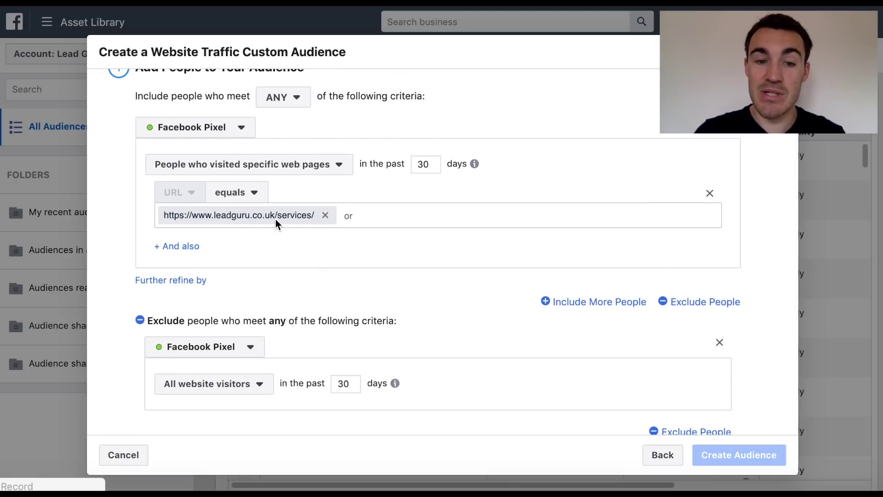
left_click(260, 383)
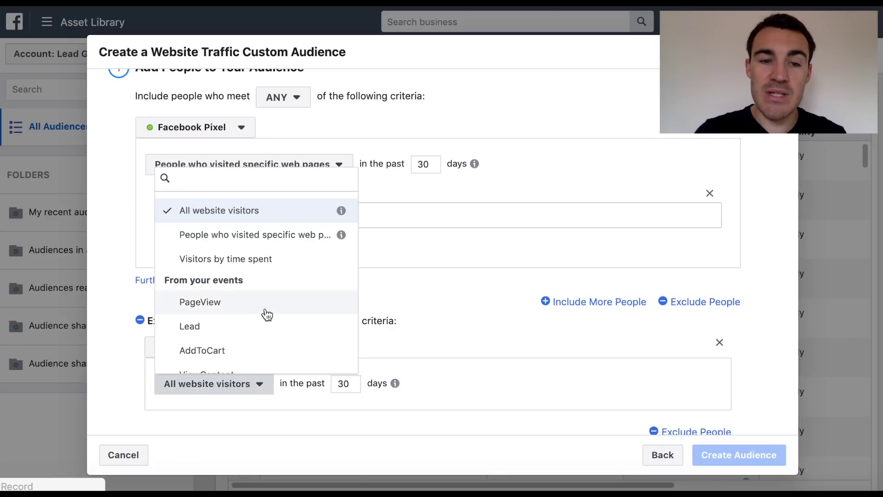
left_click(261, 235)
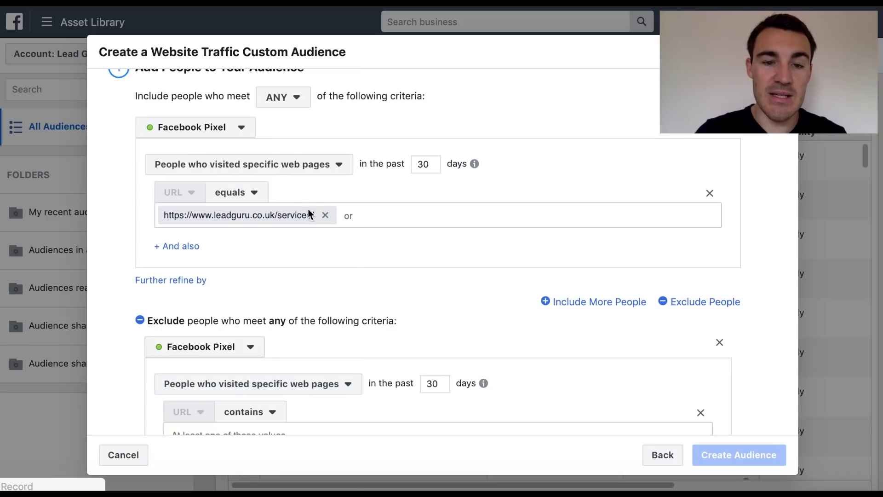
- Enter "contact" as the URL value that excluded visitors' pages must contain, replacing the pasted services address
scroll(335, 372, "down", 3)
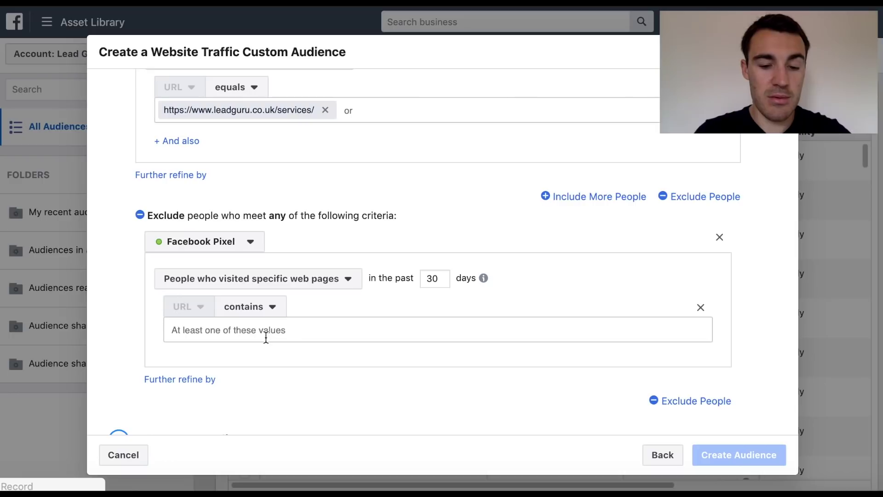
key("ctrl+v")
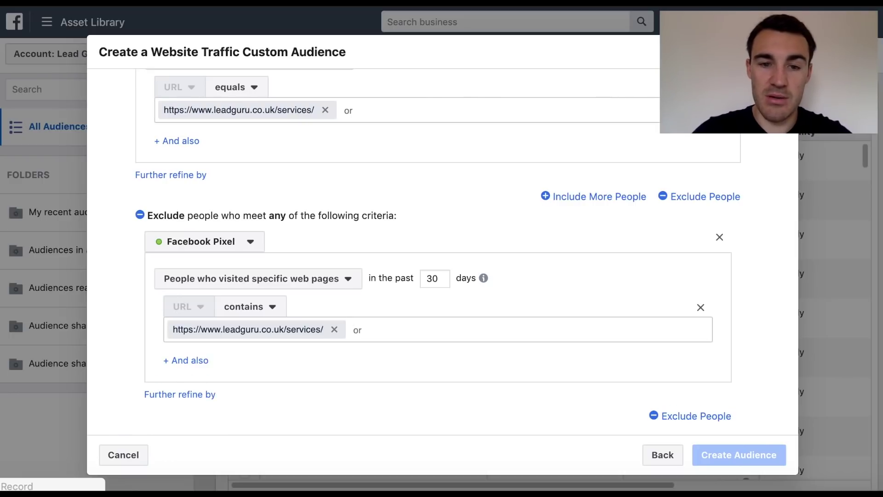
key("BackSpace")
type("lea")
key("BackSpace")
key("BackSpace")
key("BackSpace")
type("contact")
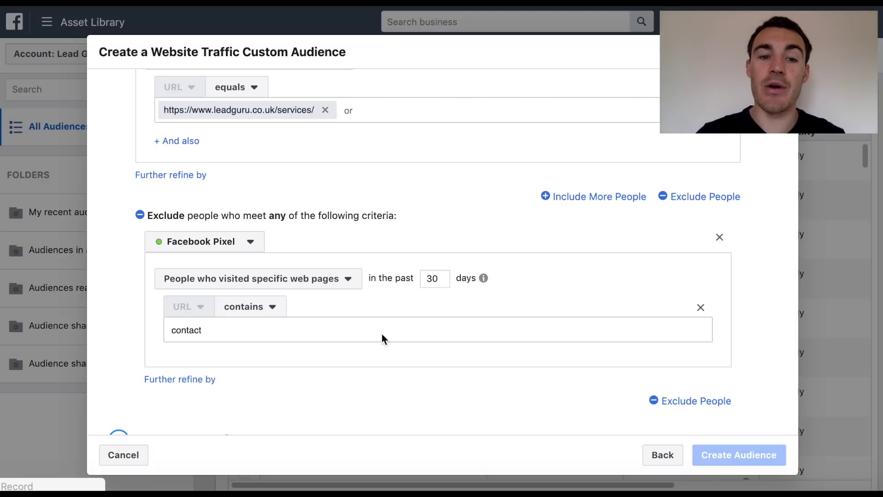
key("Return")
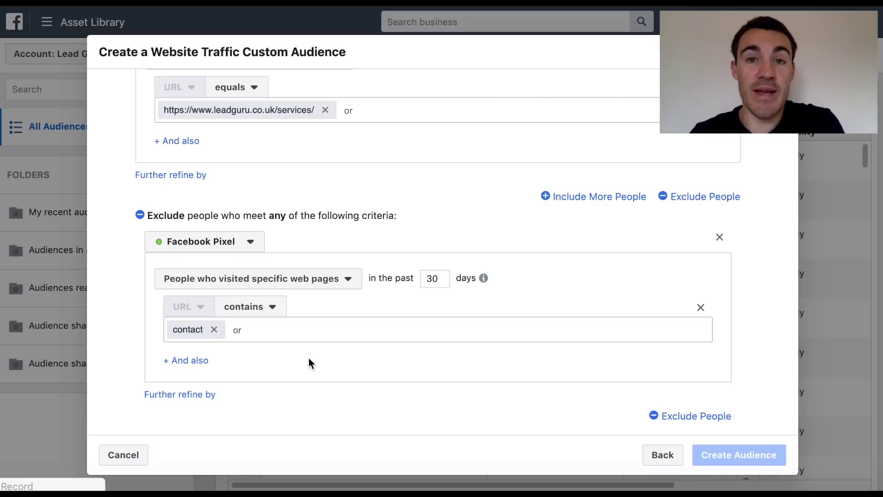
- Remove the exclusion rule and clear the services page URL condition from the inclusion rule
scroll(313, 336, "up", 1)
scroll(319, 353, "up", 1)
scroll(322, 230, "up", 3)
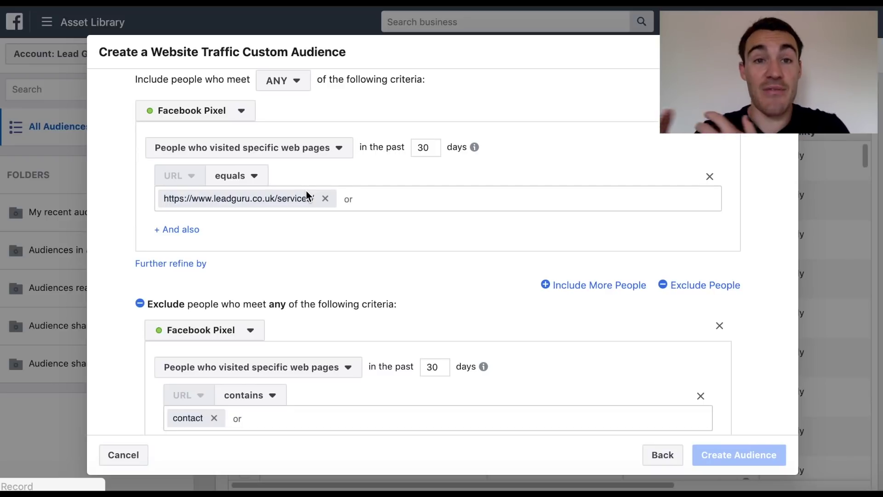
scroll(307, 196, "down", 1)
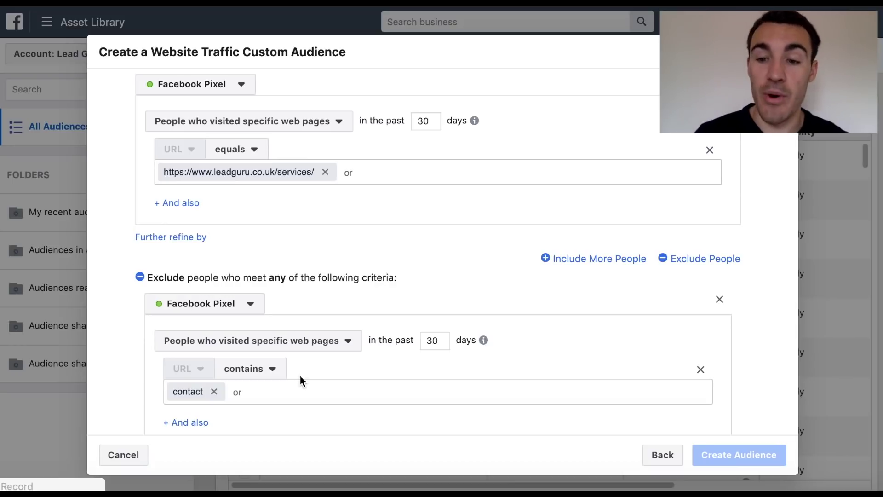
scroll(300, 377, "down", 1)
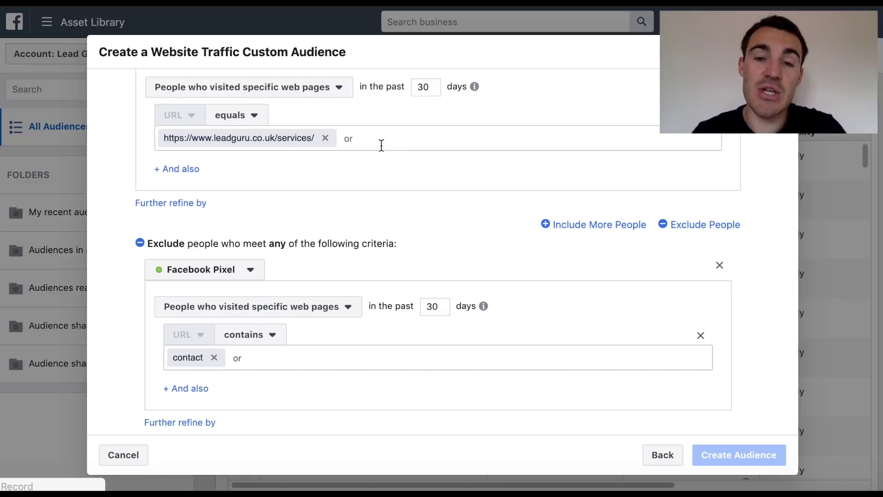
left_click(719, 265)
scroll(412, 224, "up", 1)
scroll(412, 219, "up", 1)
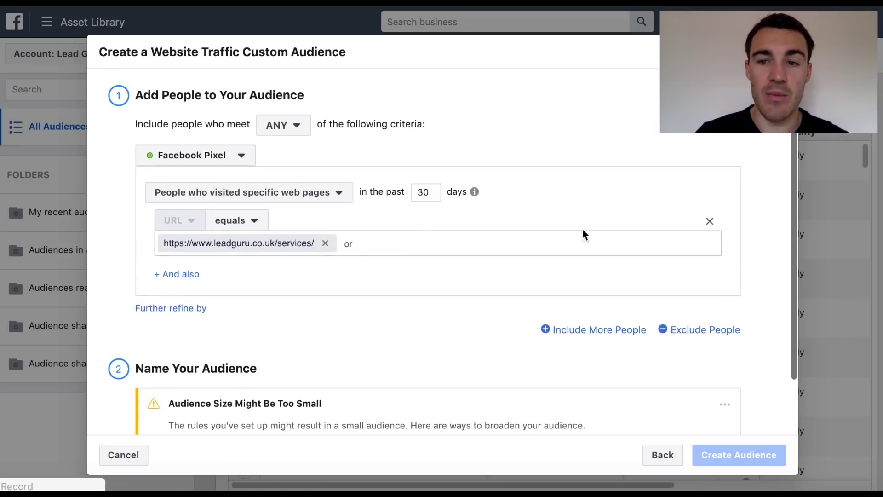
left_click(709, 223)
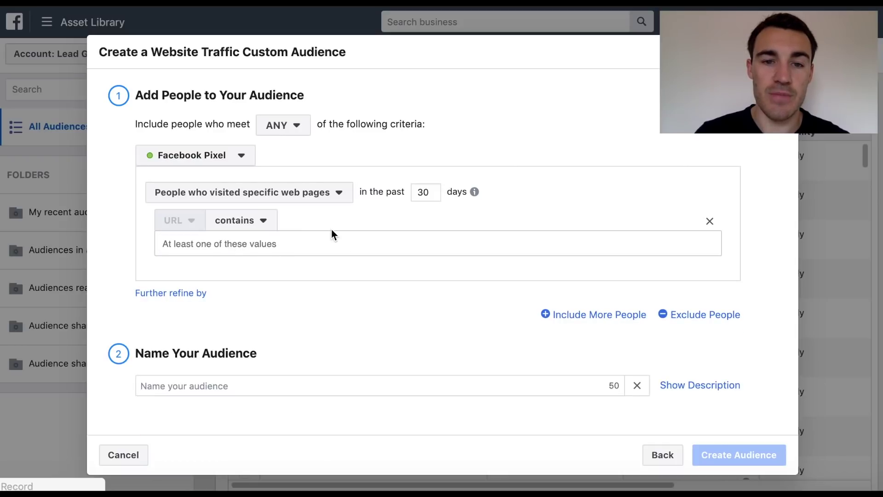
- Change the inclusion criterion to visitors by time spent and view the available percentile options
left_click(341, 193)
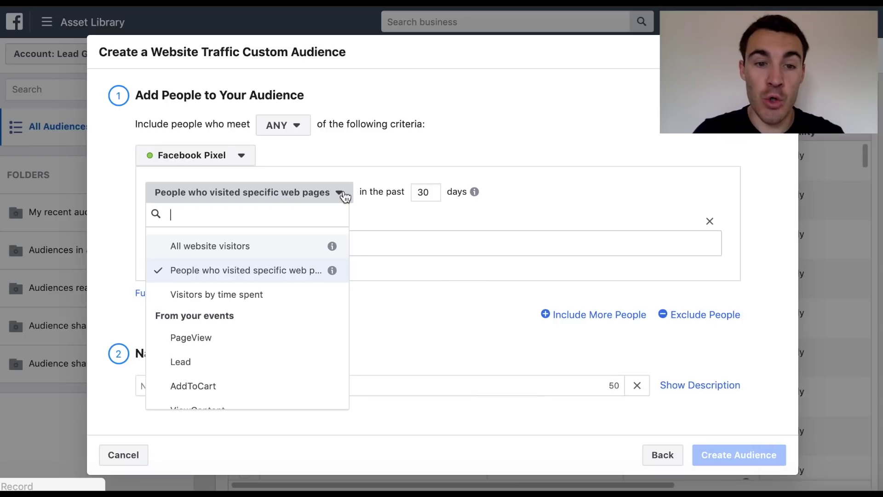
left_click(260, 298)
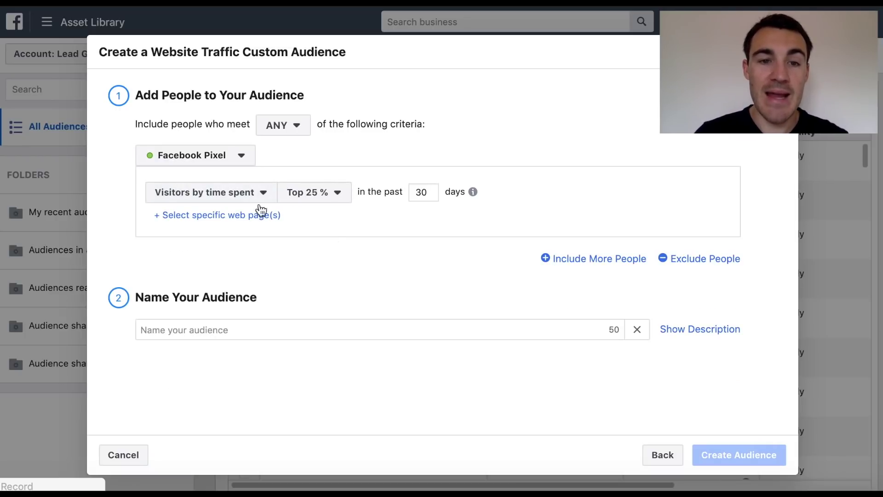
left_click(344, 200)
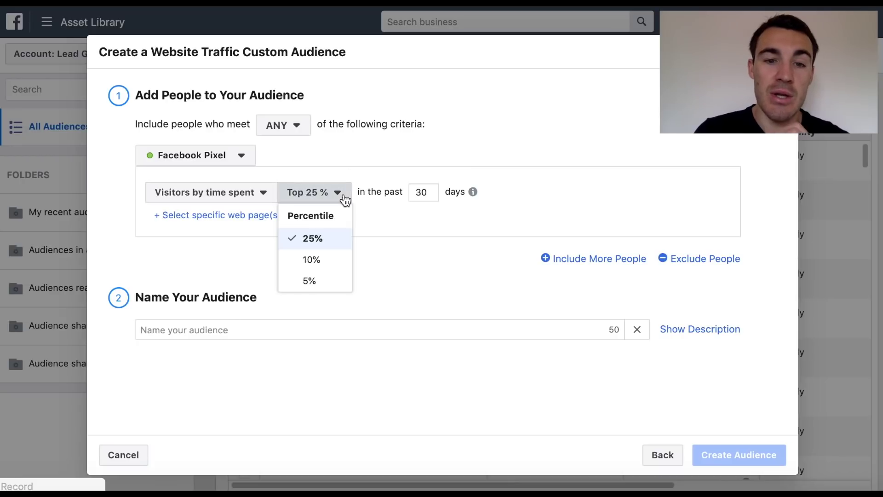
left_click(418, 272)
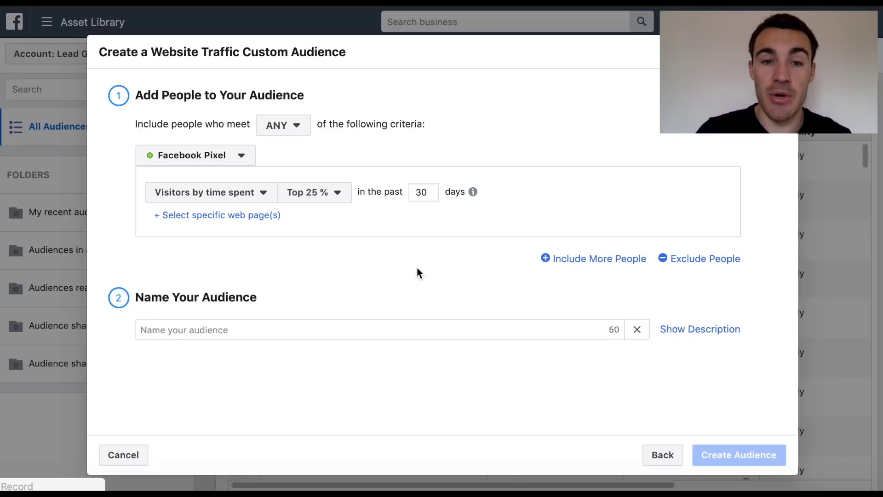
left_click(339, 197)
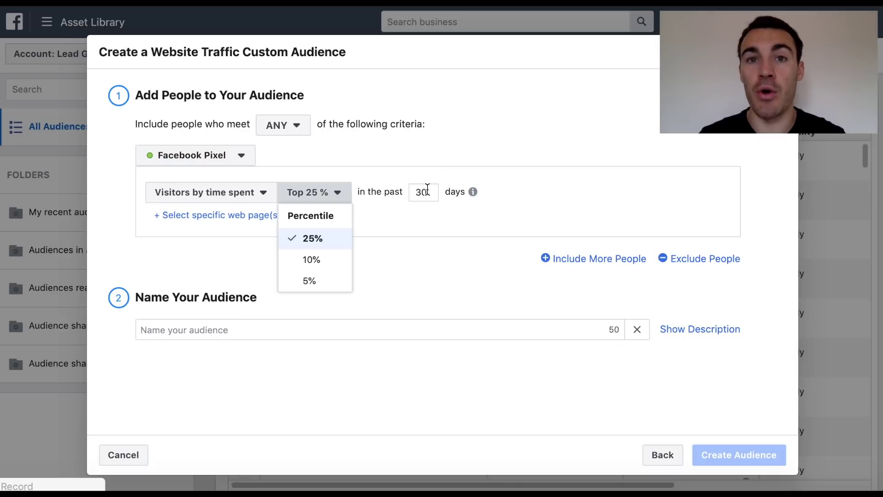
left_click(391, 241)
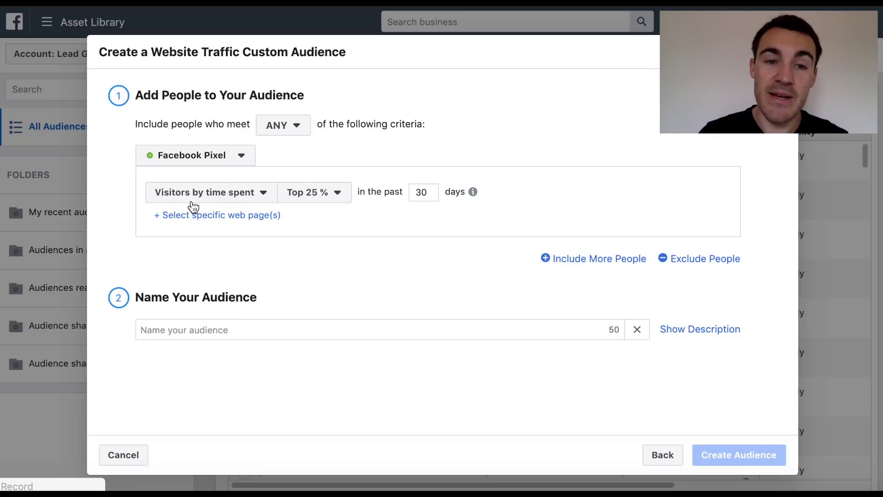
left_click(222, 215)
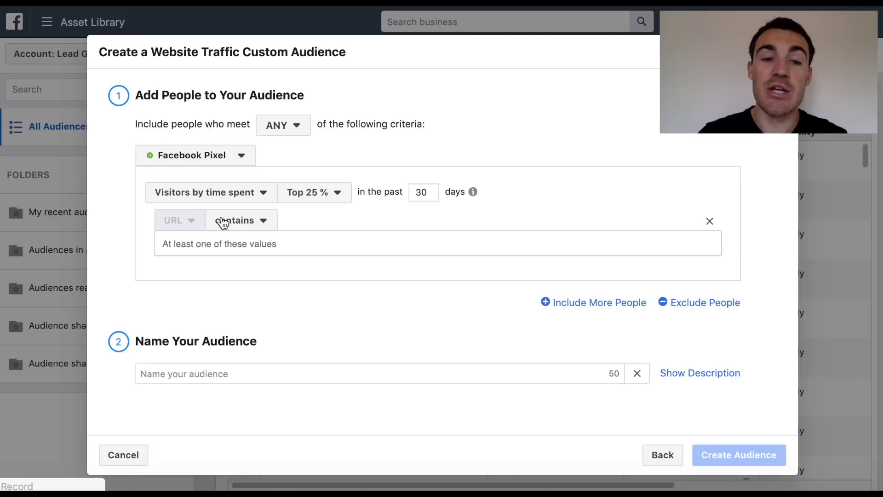
left_click(221, 237)
type("https://www.leadguru.co.uk/services/")
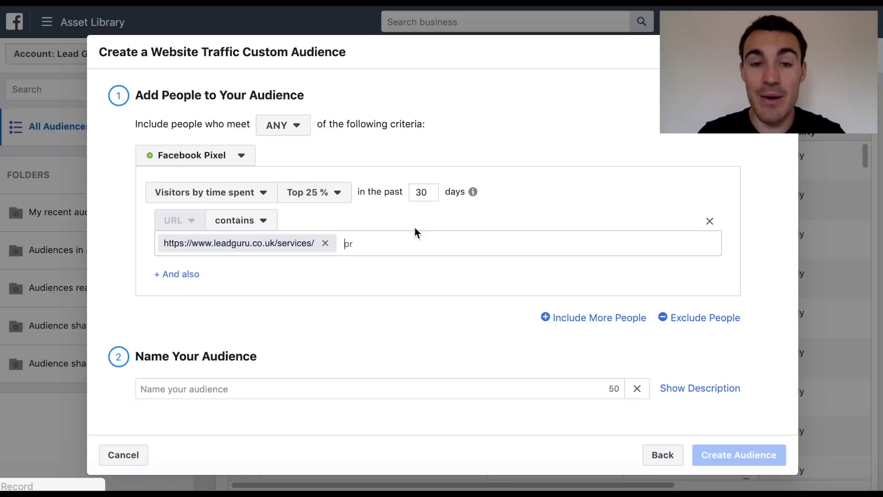
- Set the time-spent percentile to the top 10% and change the URL condition to equals
left_click(342, 192)
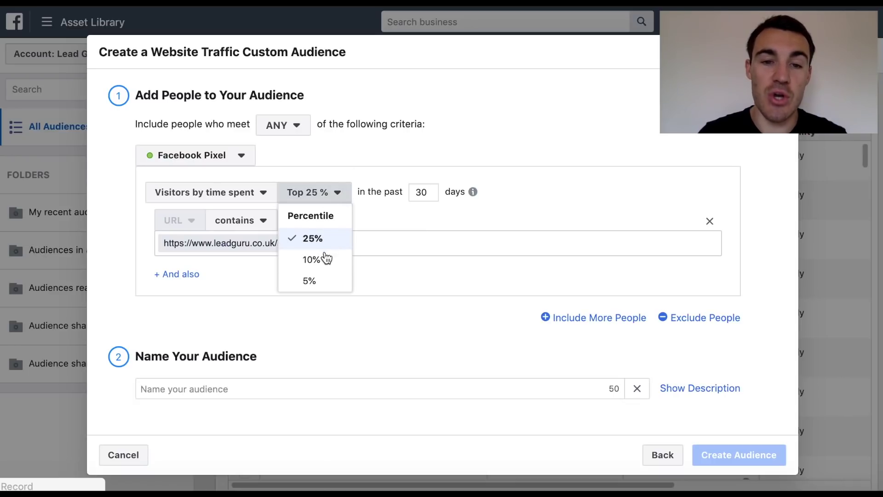
left_click(323, 257)
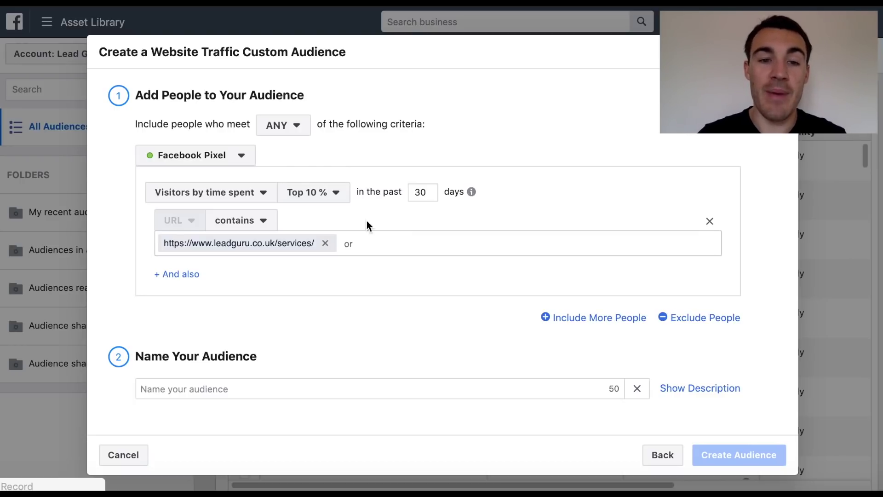
left_click(275, 226)
left_click(251, 285)
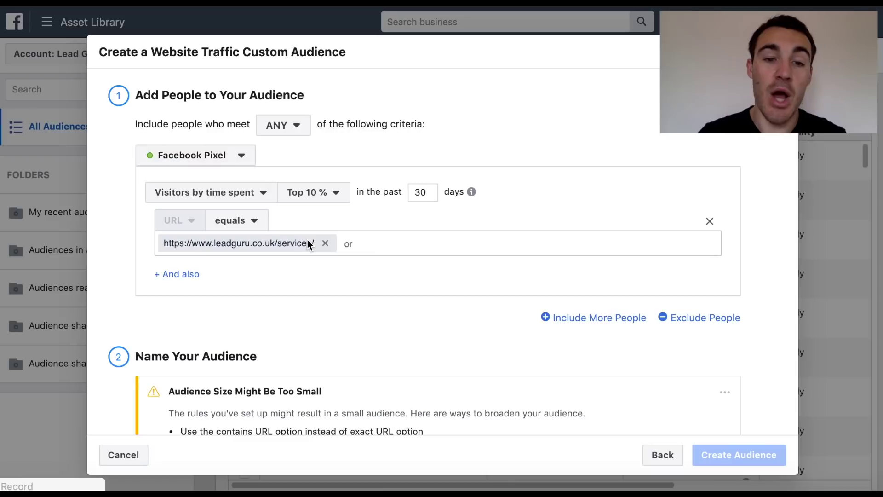
- Change the services page URL condition in the time-spent rule to contains
left_click(261, 217)
left_click(251, 241)
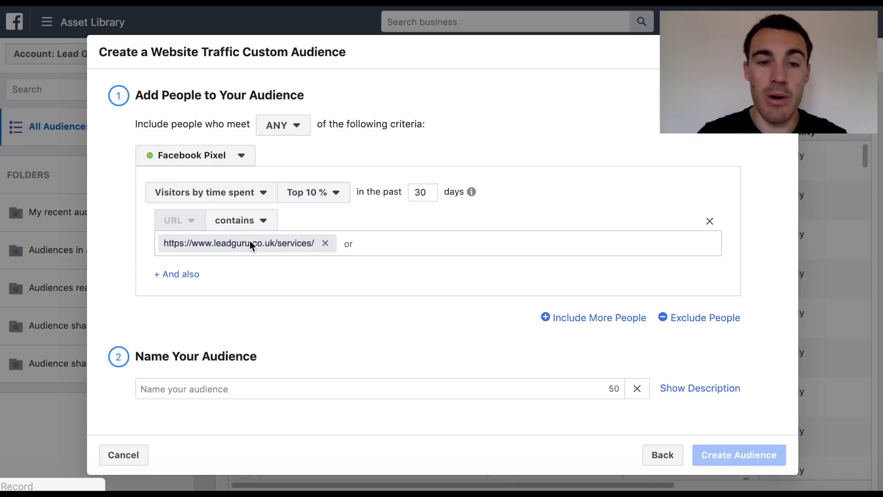
scroll(444, 302, "down", 1)
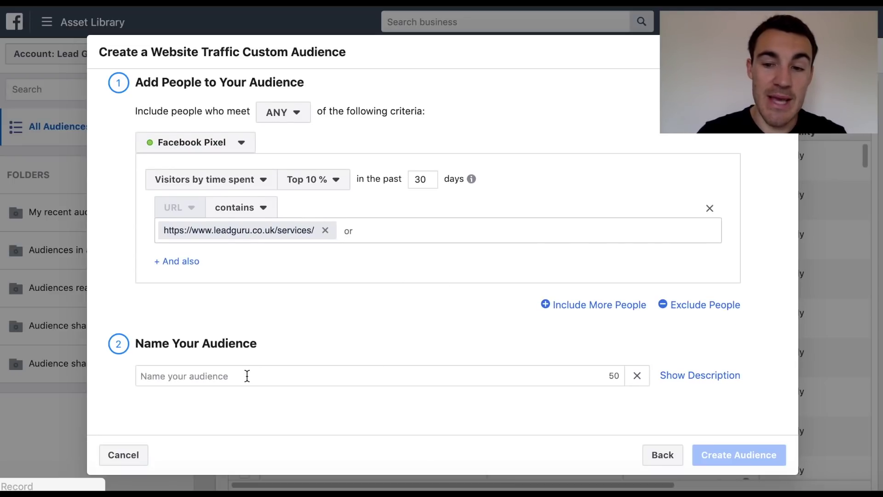
scroll(496, 319, "up", 1)
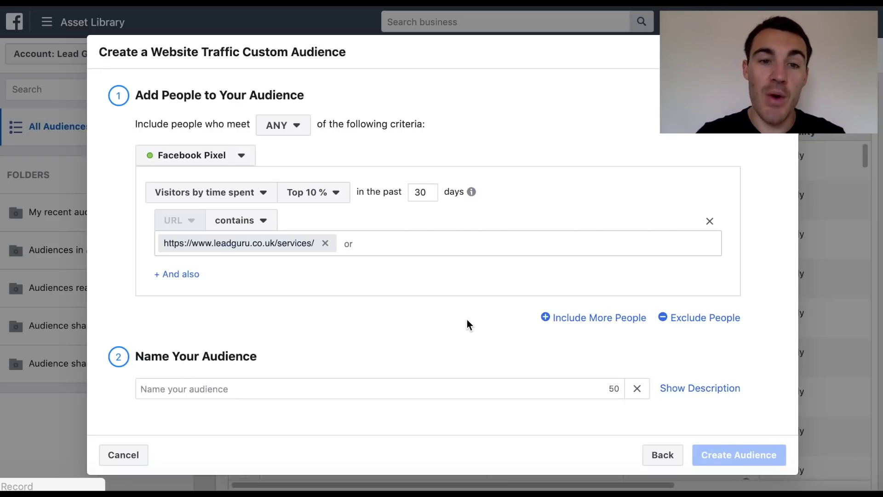
- Switch the inclusion criterion to the Lead event and review the other events available from the pixel
left_click(261, 195)
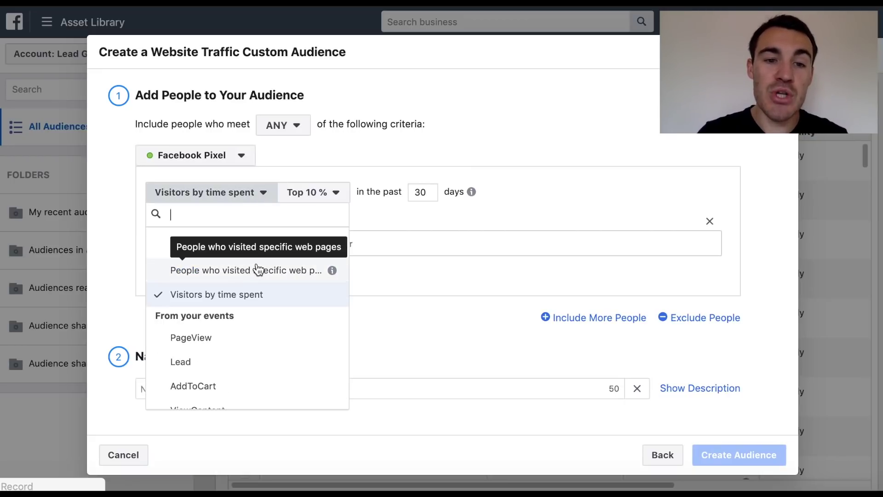
scroll(293, 324, "down", 2)
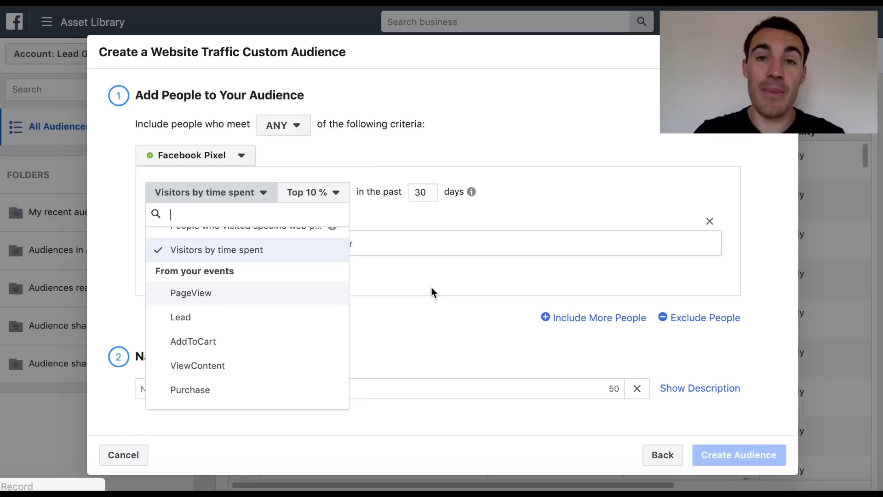
left_click(263, 314)
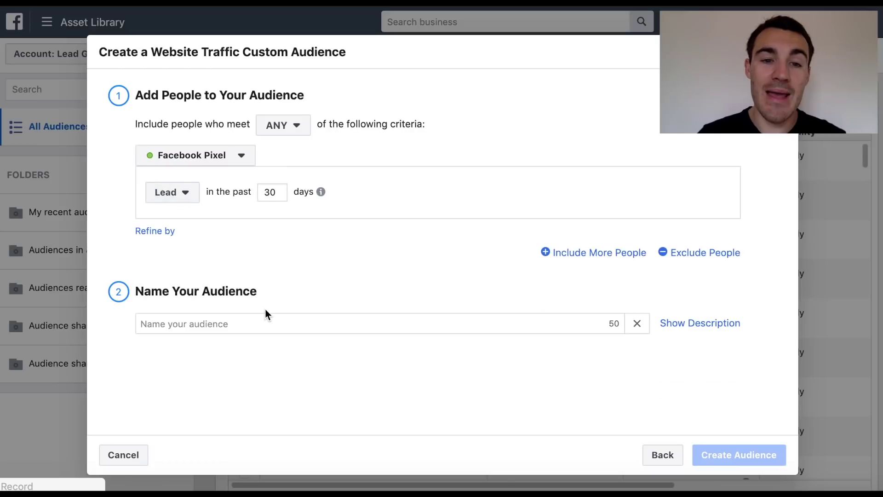
left_click(185, 193)
scroll(232, 381, "down", 2)
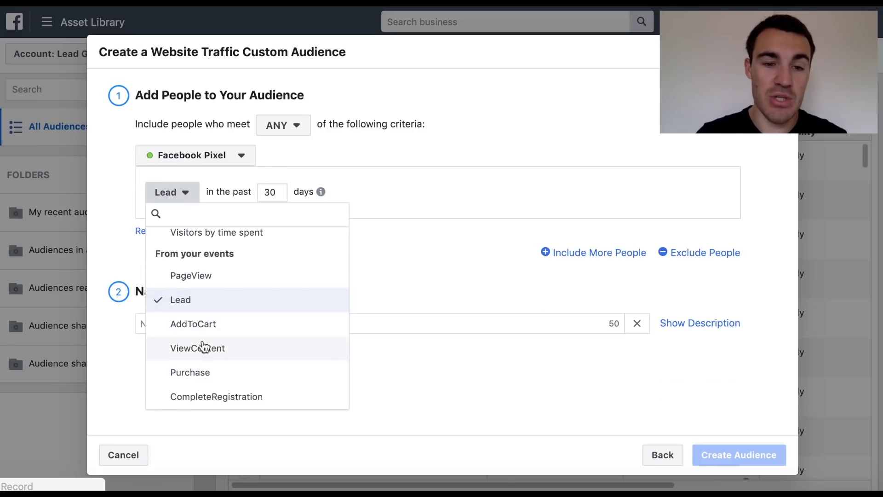
left_click(217, 299)
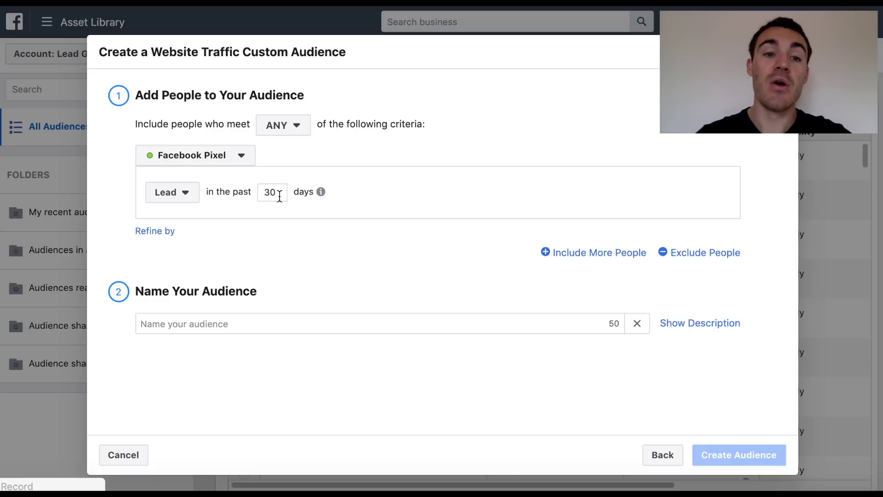
- Change the inclusion criterion to the AddToCart event and exclude people who triggered the Purchase event, both in the past 30 days
left_click(176, 201)
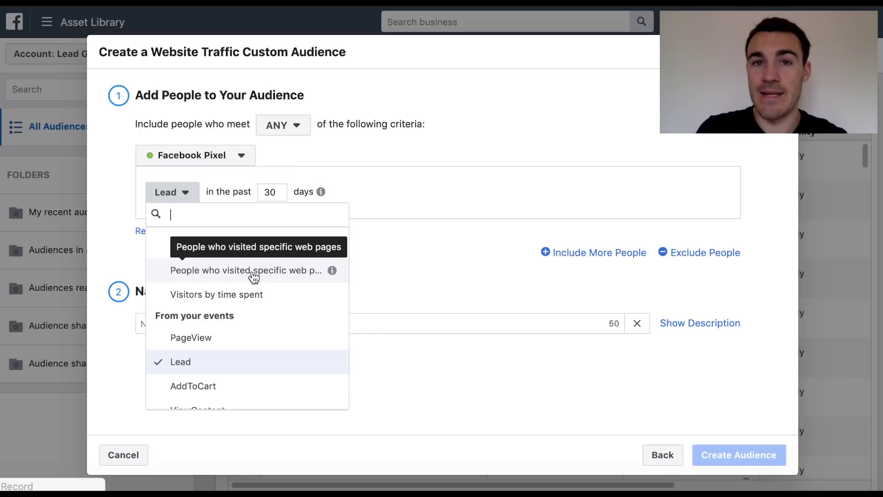
scroll(211, 335, "down", 2)
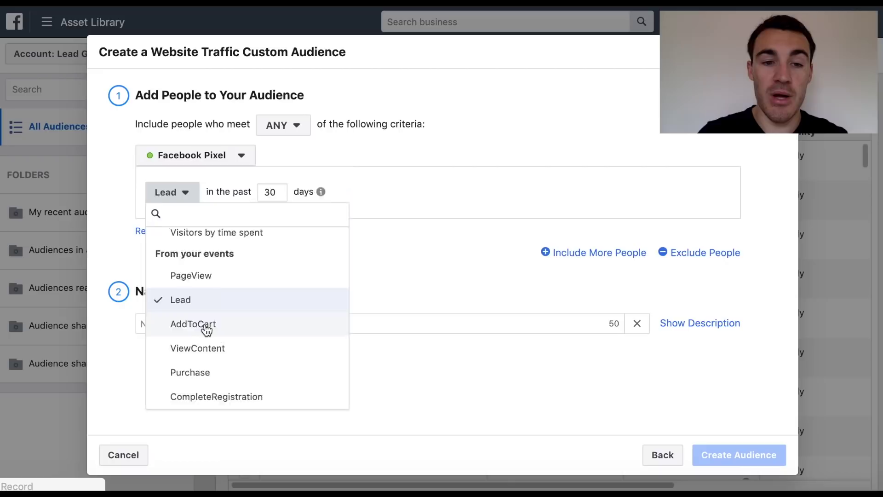
left_click(206, 328)
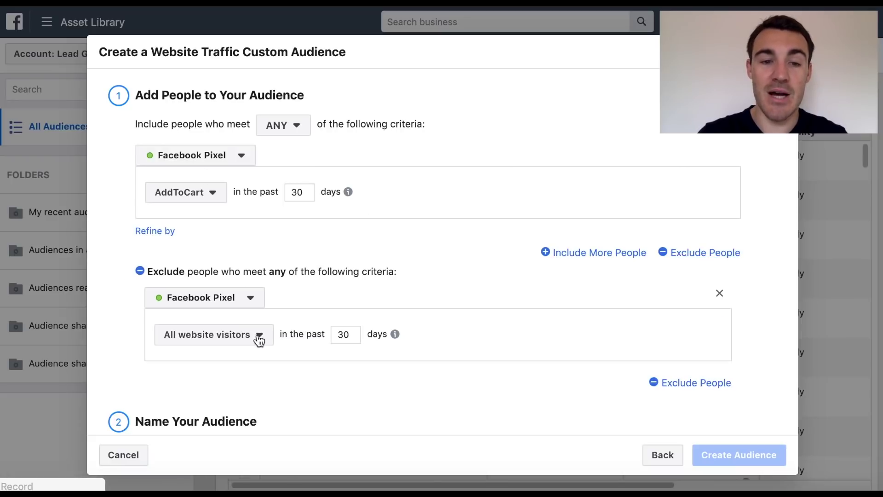
left_click(259, 335)
scroll(232, 265, "down", 2)
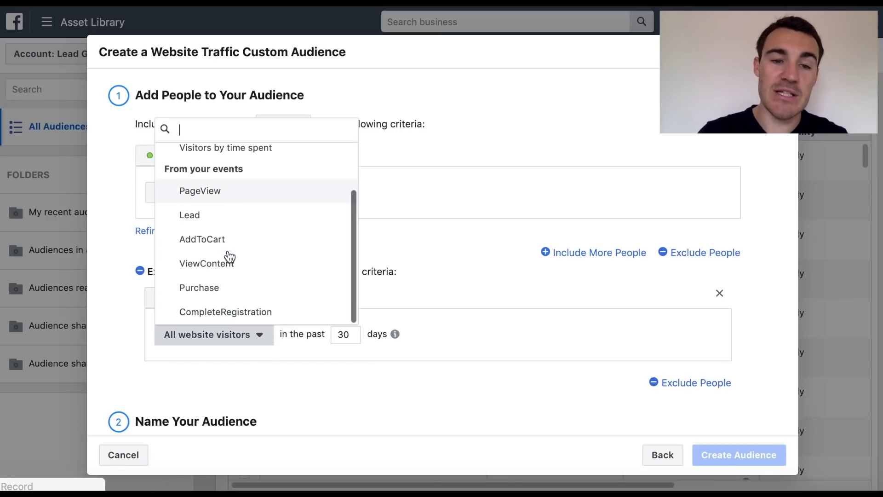
left_click(215, 288)
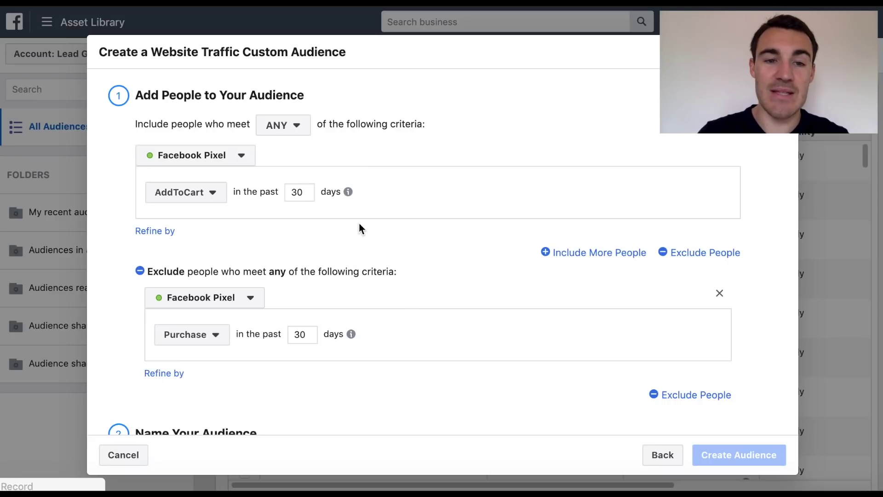
left_click(223, 198)
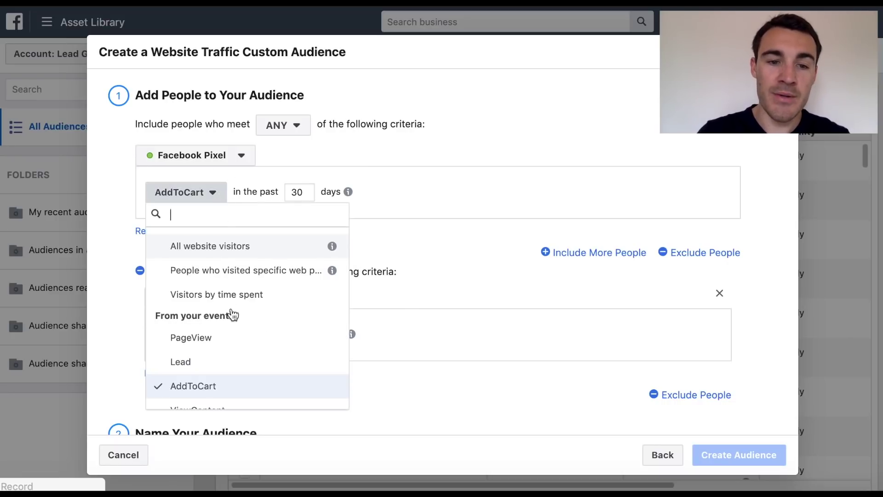
scroll(221, 335, "down", 2)
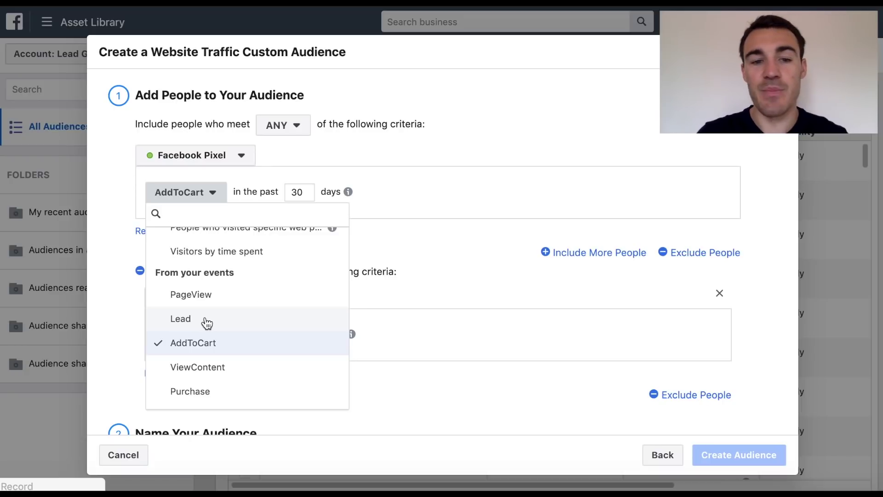
left_click(459, 233)
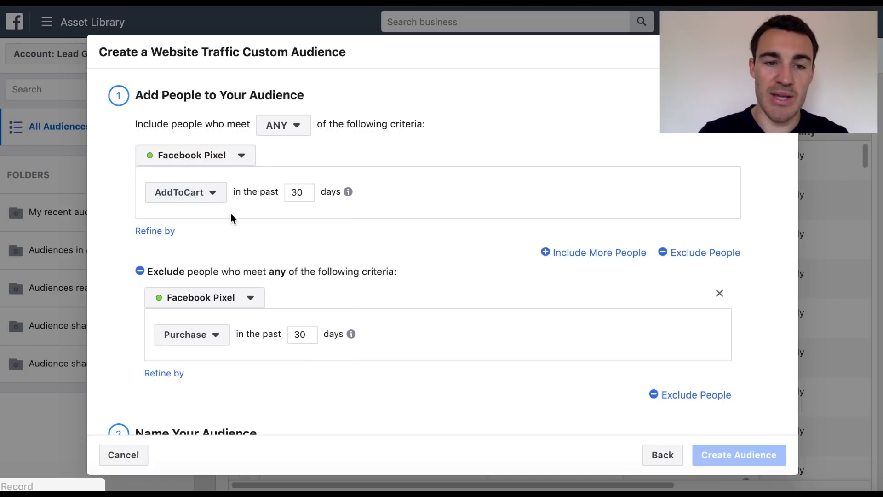
scroll(357, 253, "down", 3)
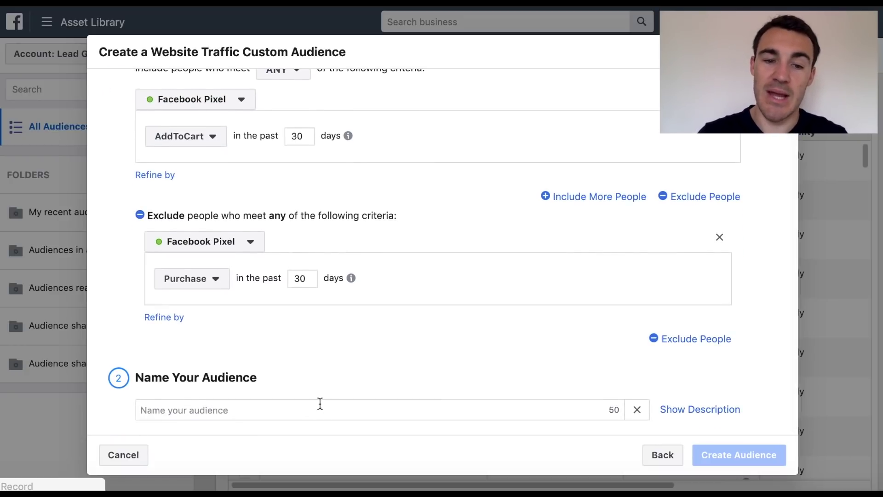
scroll(512, 260, "up", 3)
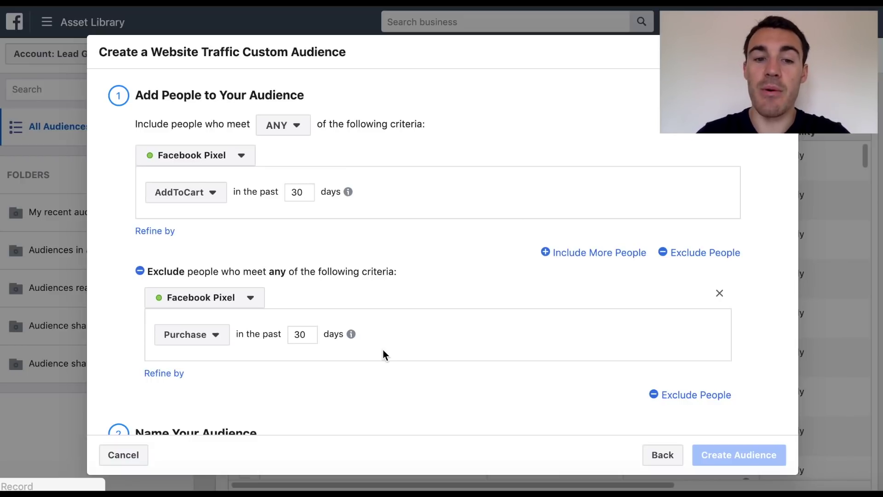
- Change the inclusion criterion to all website visitors while keeping the Purchase exclusion
left_click(222, 190)
left_click(213, 246)
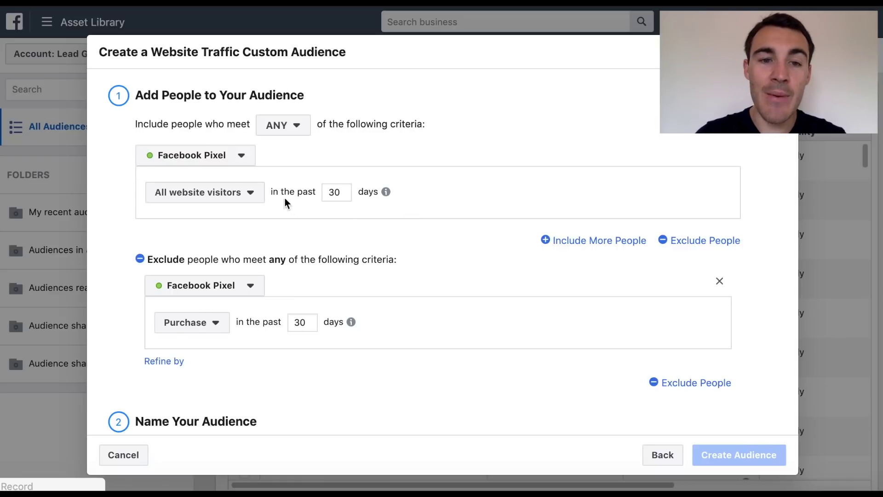
left_click(251, 194)
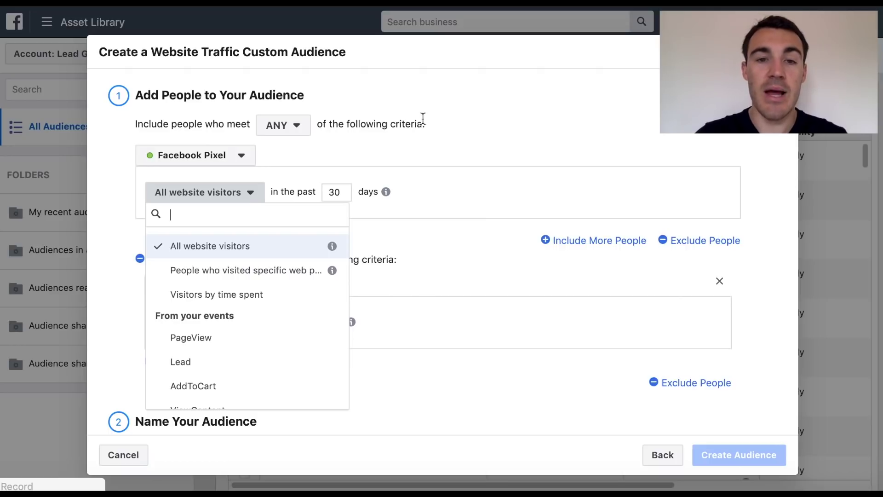
left_click(447, 127)
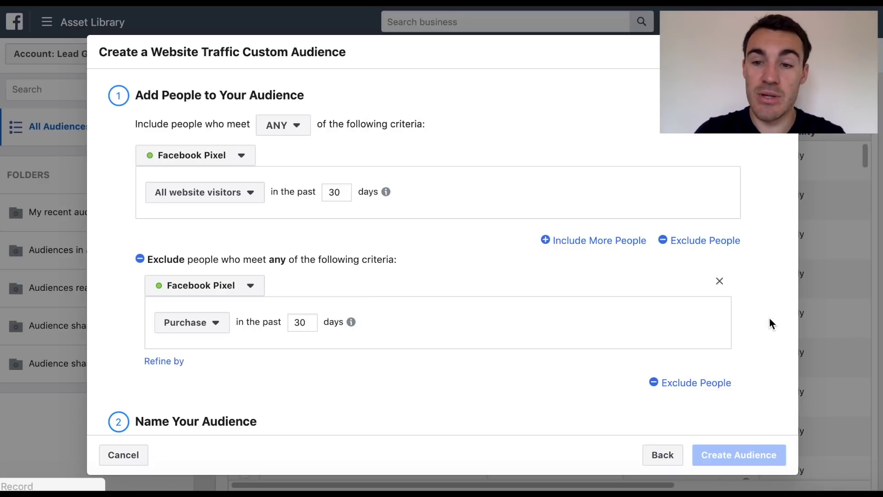
- Remove the exclusion rule and set the inclusion criterion to the Purchase event in the past 180 days
left_click(719, 281)
left_click(242, 195)
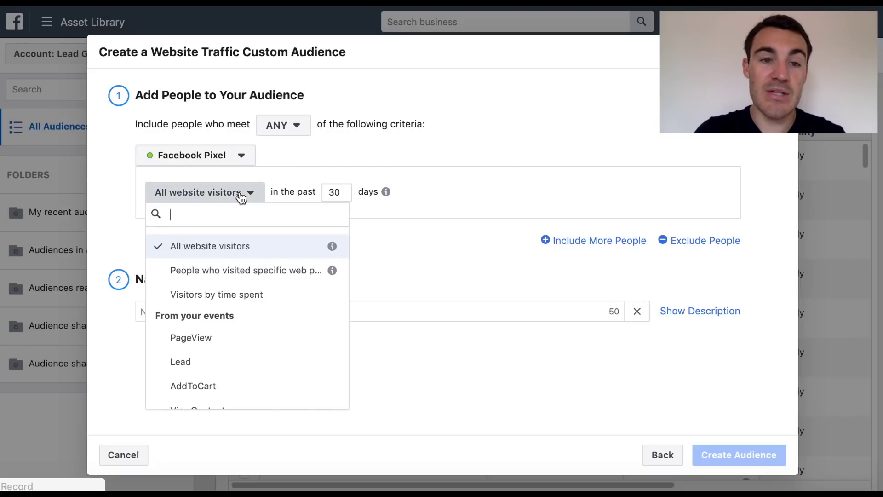
scroll(221, 361, "down", 2)
left_click(196, 374)
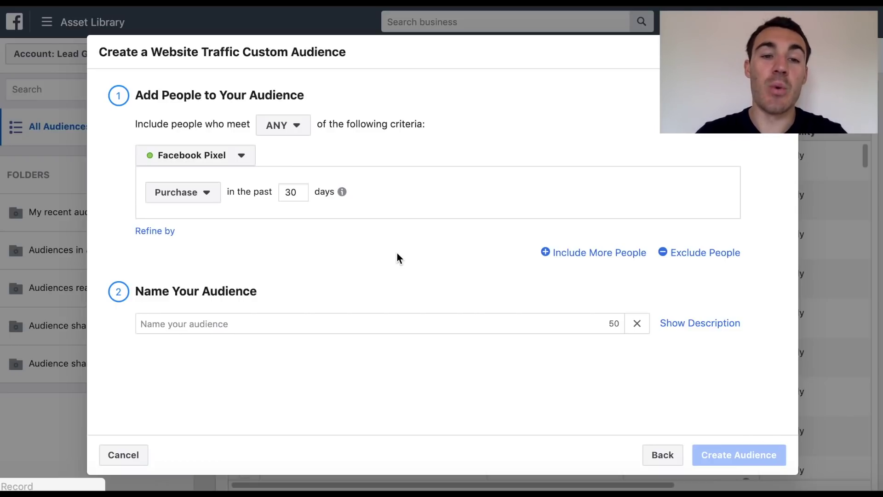
left_click(294, 191)
double_click(294, 191)
type("180")
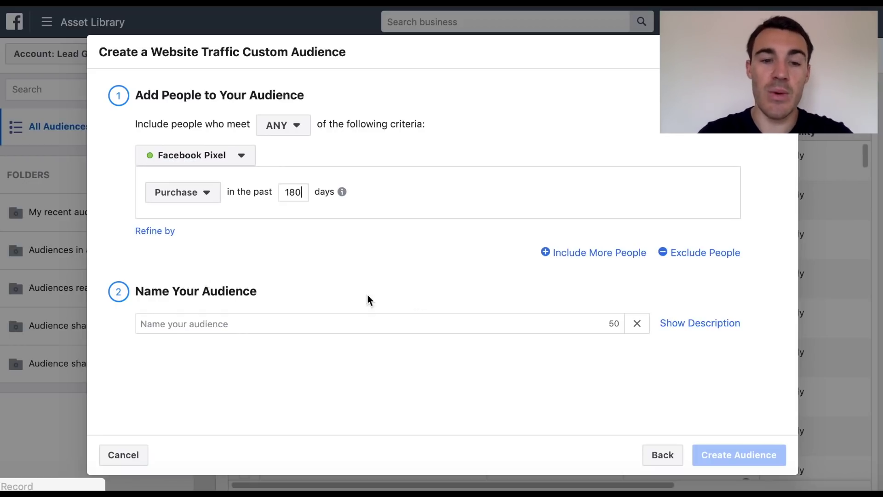
- Start a video engagement custom audience of people who have watched at 25% of your video and open the video selection
left_click(662, 455)
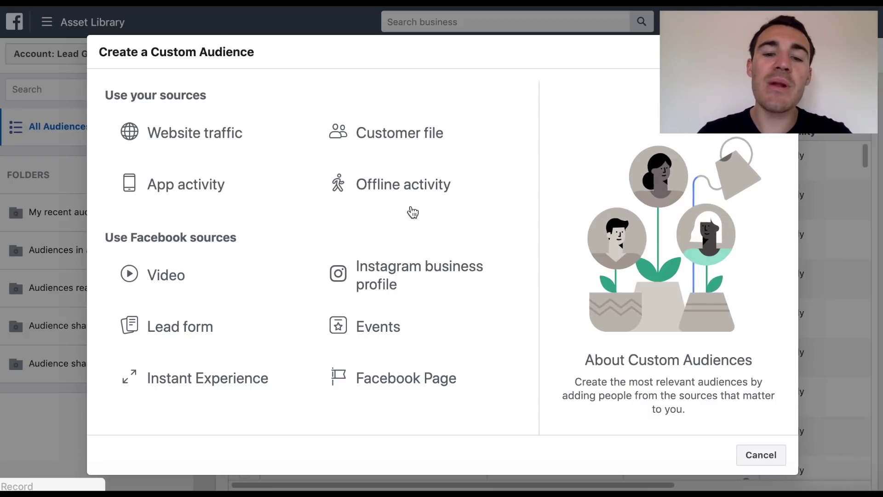
left_click(175, 276)
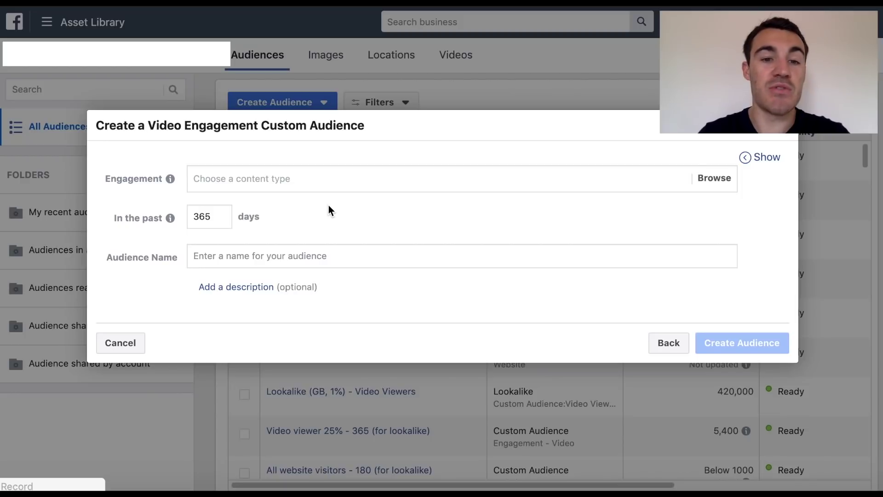
left_click(295, 181)
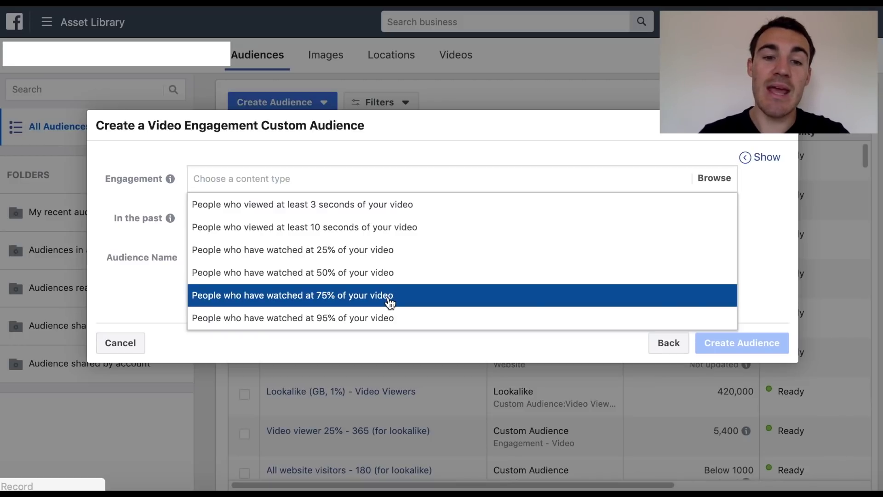
left_click(385, 250)
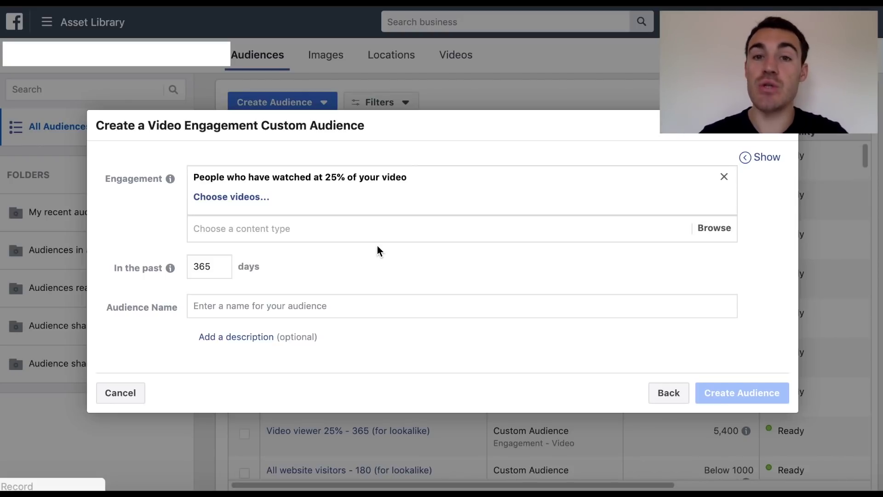
left_click(262, 197)
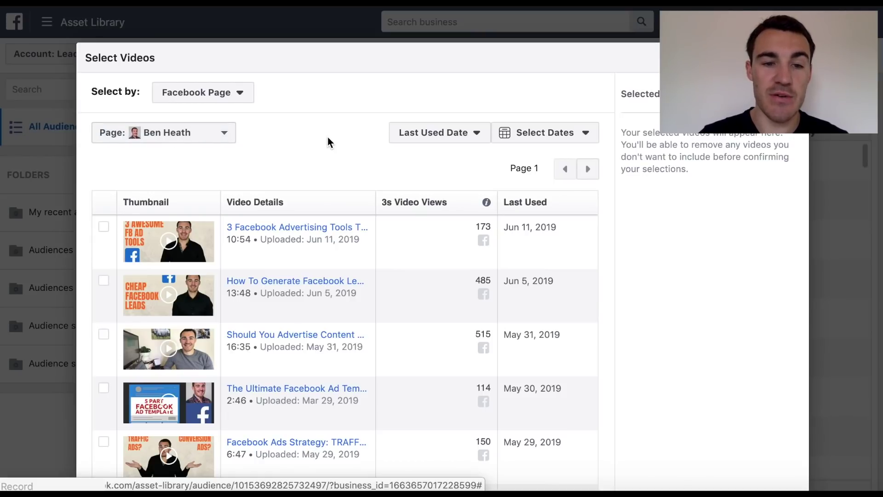
- Select the first three listed videos and deselect all of them again
left_click(104, 226)
left_click(105, 282)
left_click(105, 335)
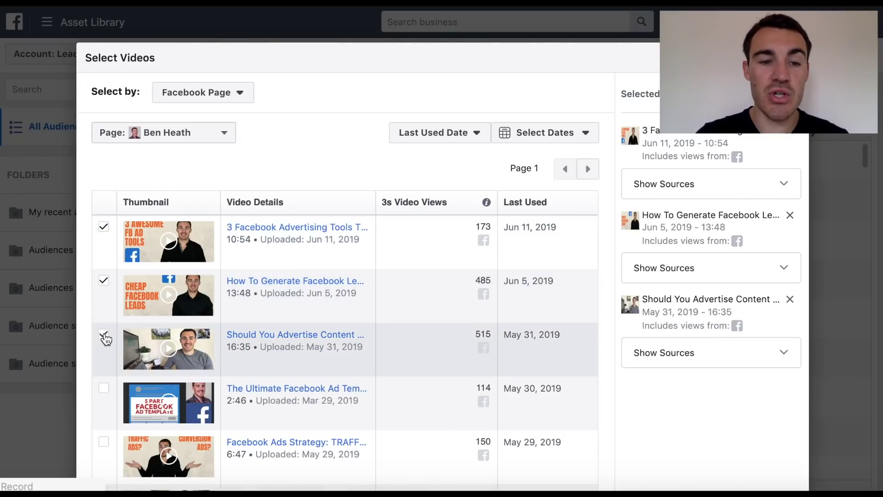
left_click(104, 281)
left_click(104, 227)
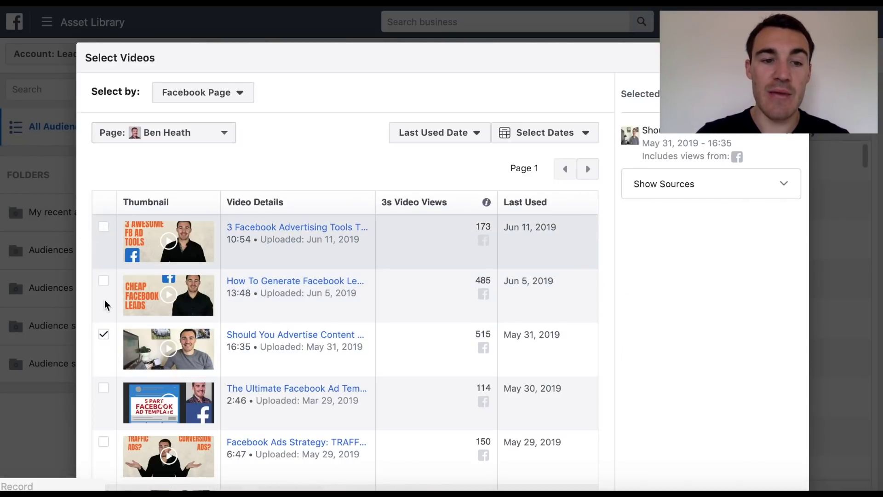
left_click(105, 335)
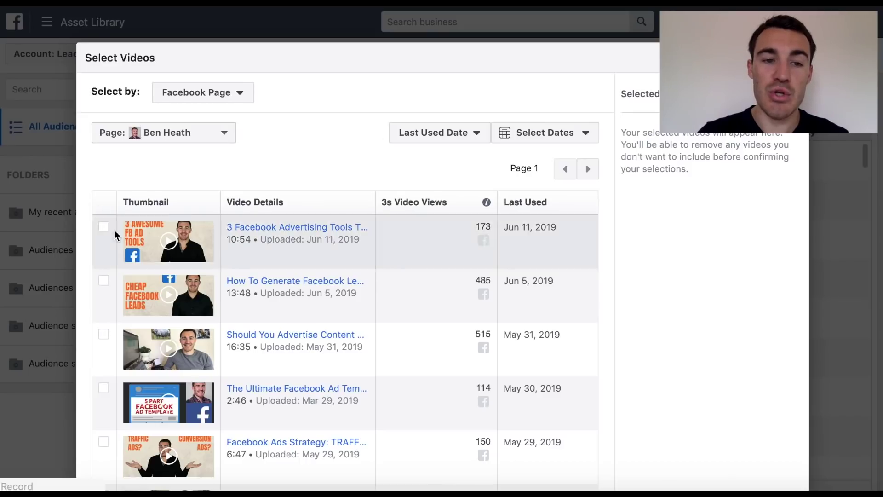
- Look through the first page of the Facebook Page's videos and move on to page 2 of the list
scroll(363, 145, "down", 2)
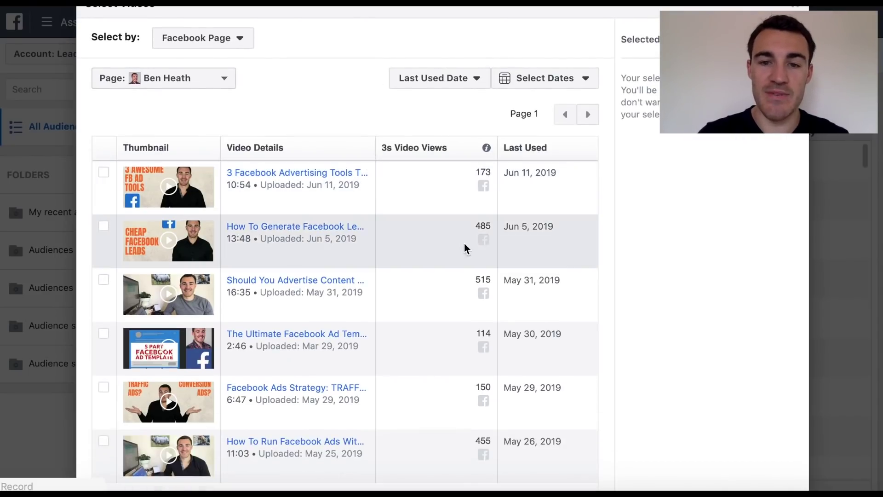
scroll(418, 230, "down", 3)
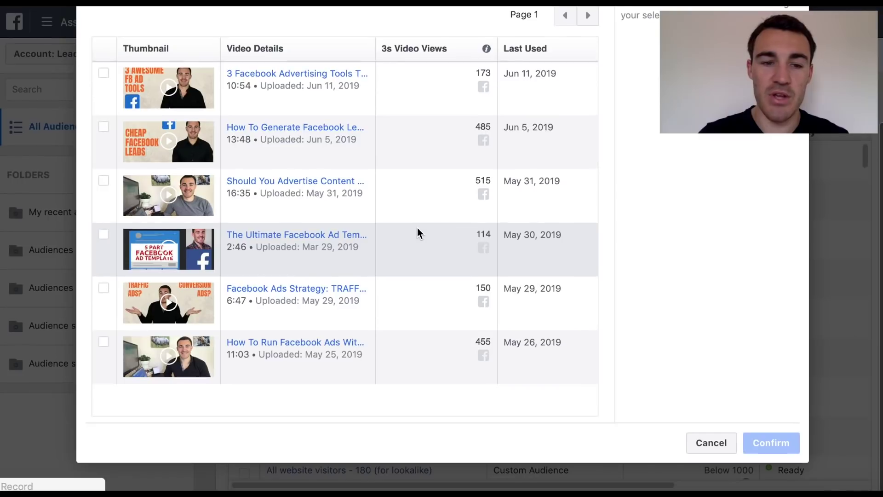
scroll(417, 229, "up", 3)
left_click(588, 111)
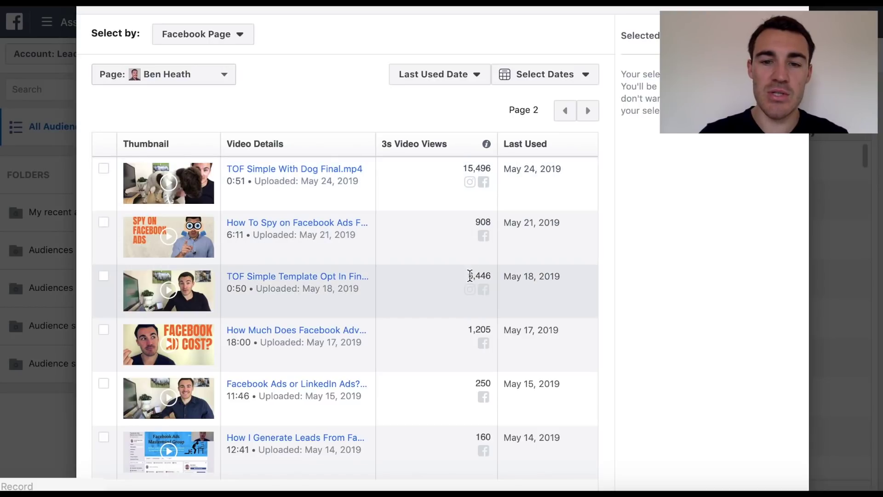
- Select the TOF Simple With Dog Final.mp4 video on page 2, confirm it for the engagement audience, and check the day-range and name fields
scroll(415, 298, "down", 2)
scroll(414, 298, "down", 1)
scroll(415, 298, "up", 3)
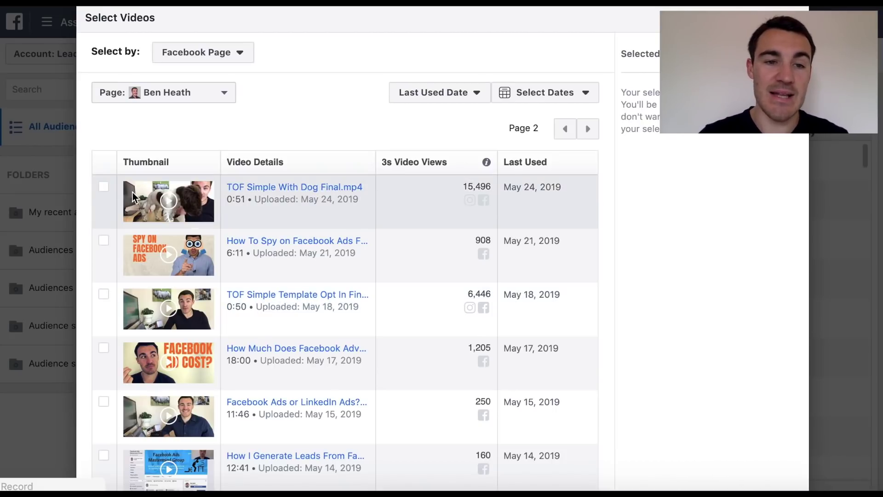
left_click(104, 186)
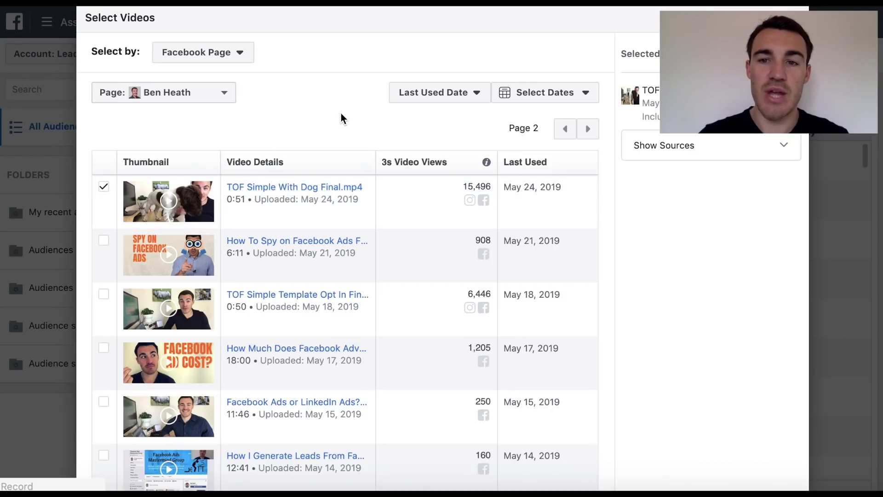
scroll(341, 114, "down", 5)
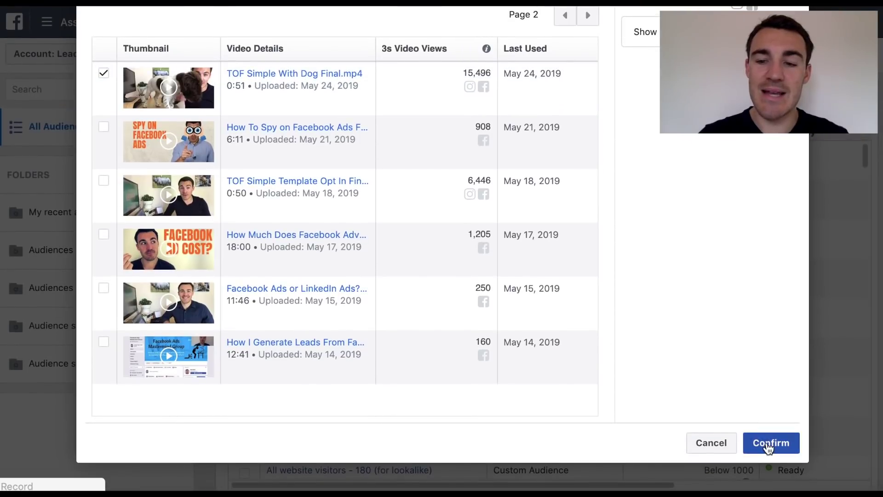
left_click(768, 445)
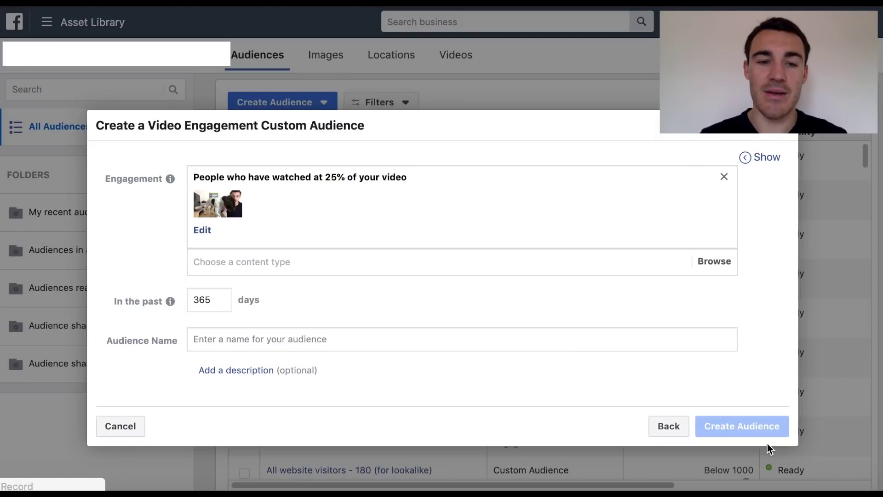
left_click(222, 298)
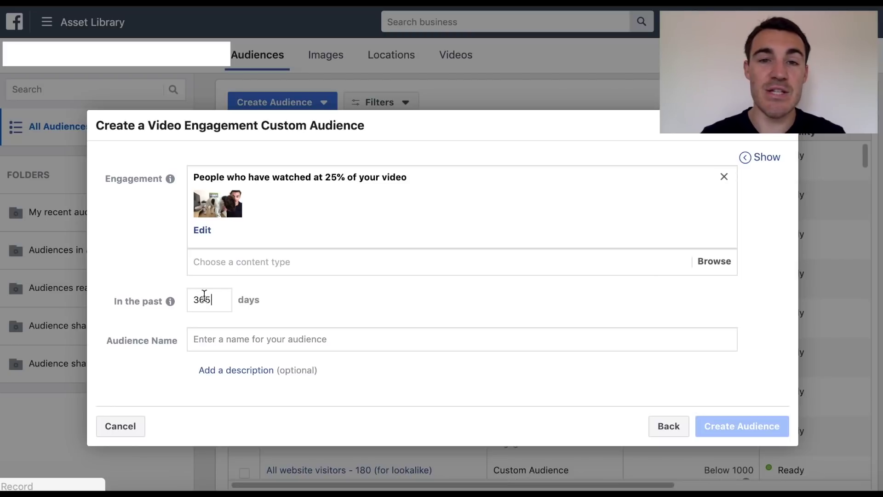
left_click(248, 349)
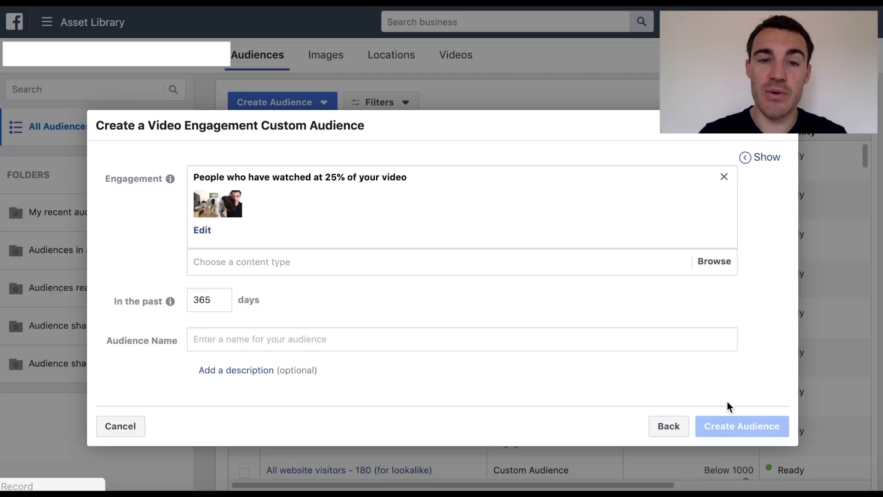
- Return to the custom audience sources, start a lead form audience, and review its form-opening and submission criteria
left_click(669, 427)
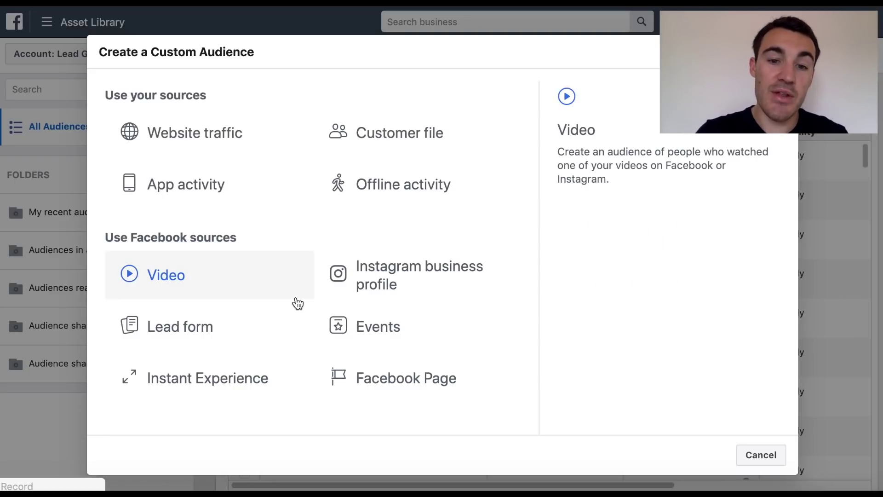
left_click(258, 330)
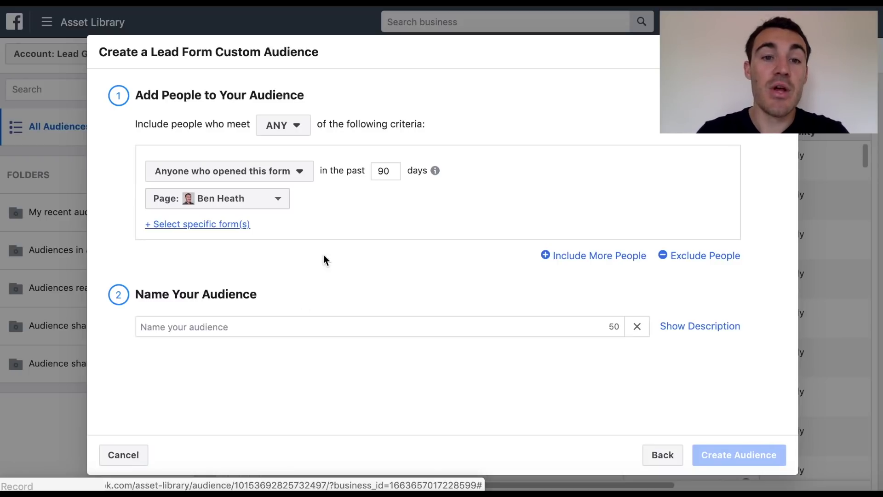
left_click(311, 179)
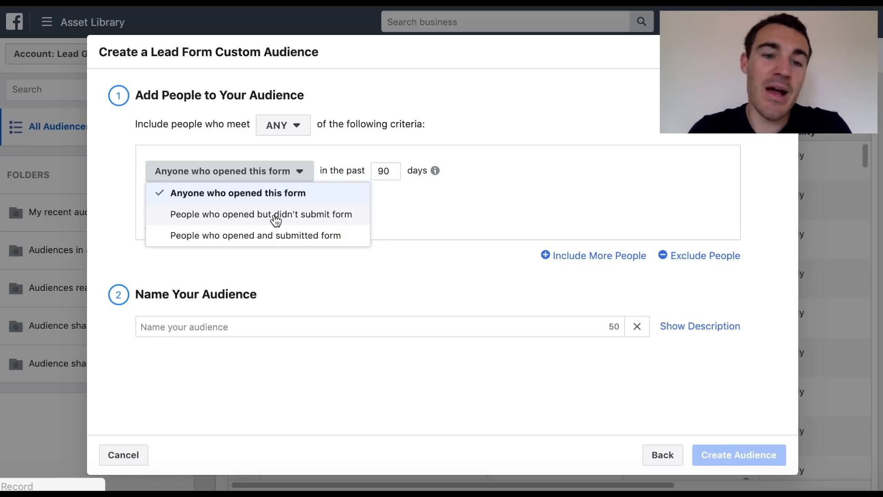
left_click(297, 201)
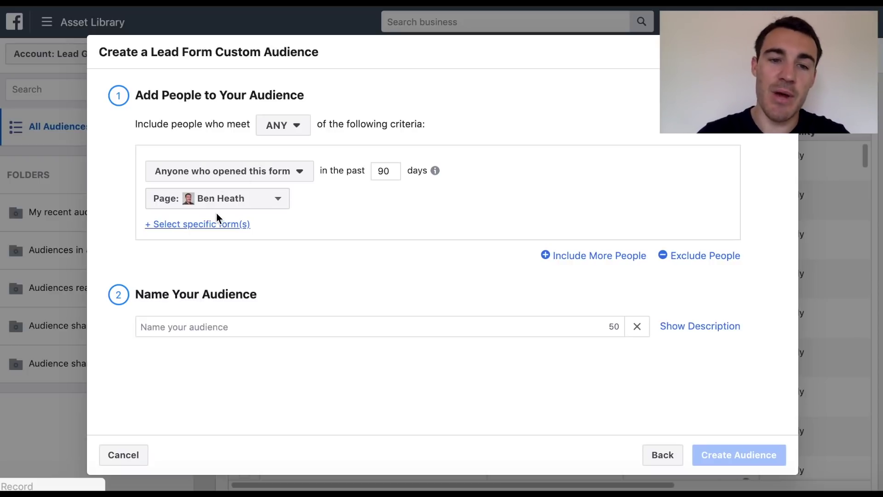
scroll(216, 214, "down", 1)
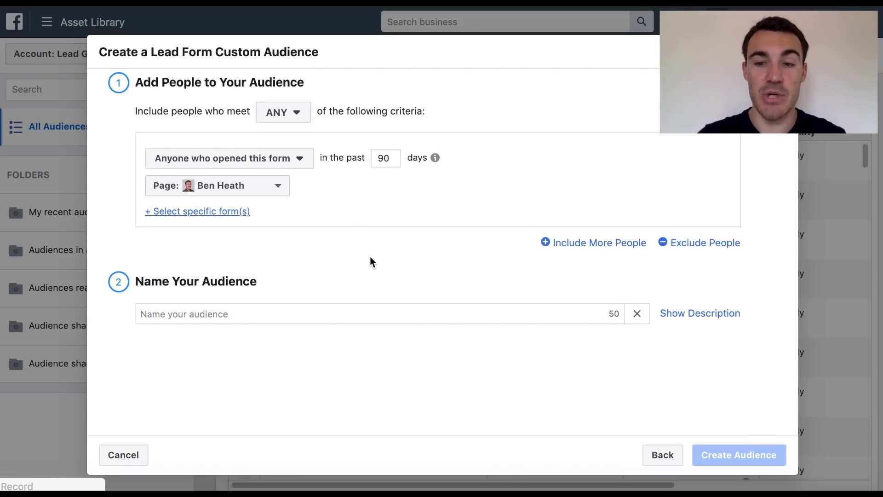
- Switch to a Facebook Page custom audience and review the available Page engagement criteria, keeping Everyone who engaged with your Page
left_click(663, 455)
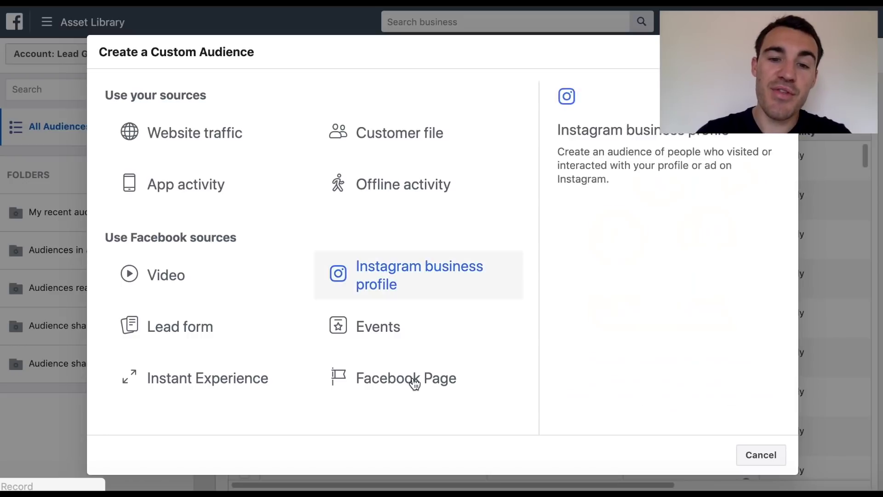
left_click(393, 389)
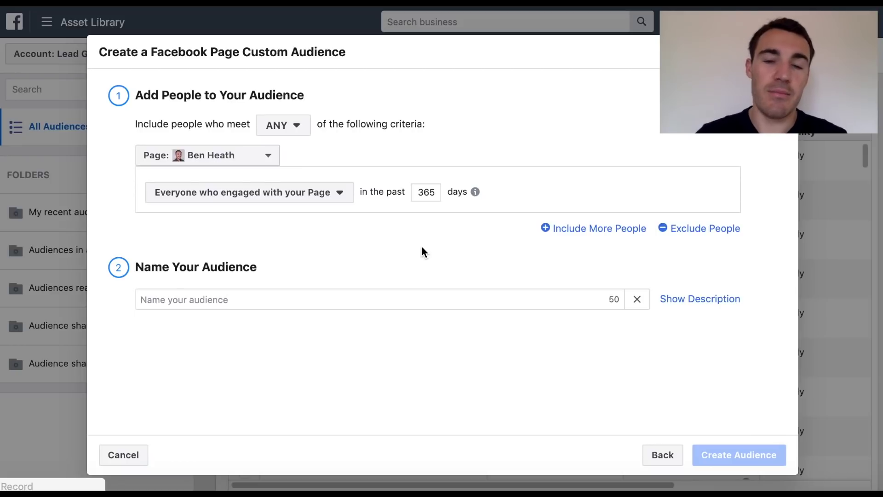
left_click(335, 190)
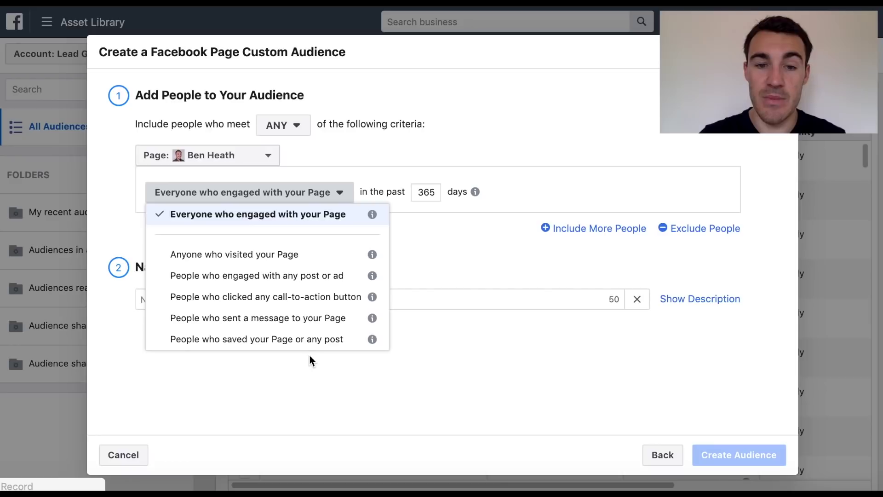
left_click(322, 217)
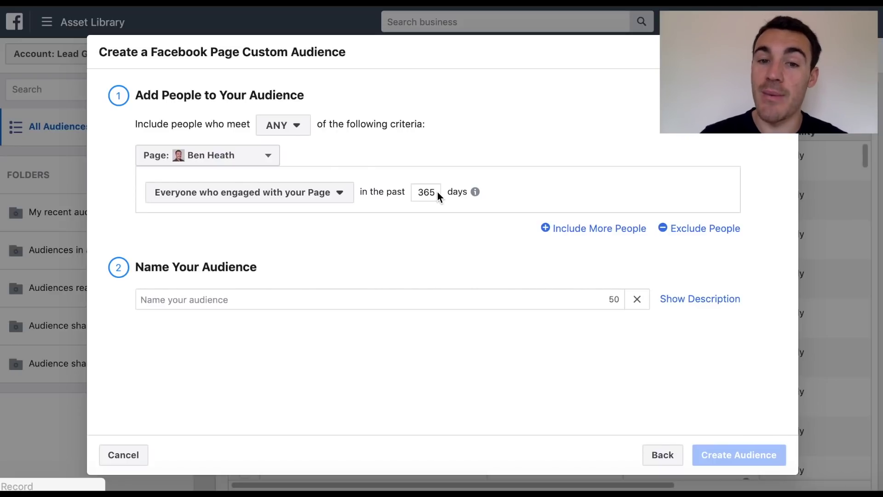
left_click(332, 200)
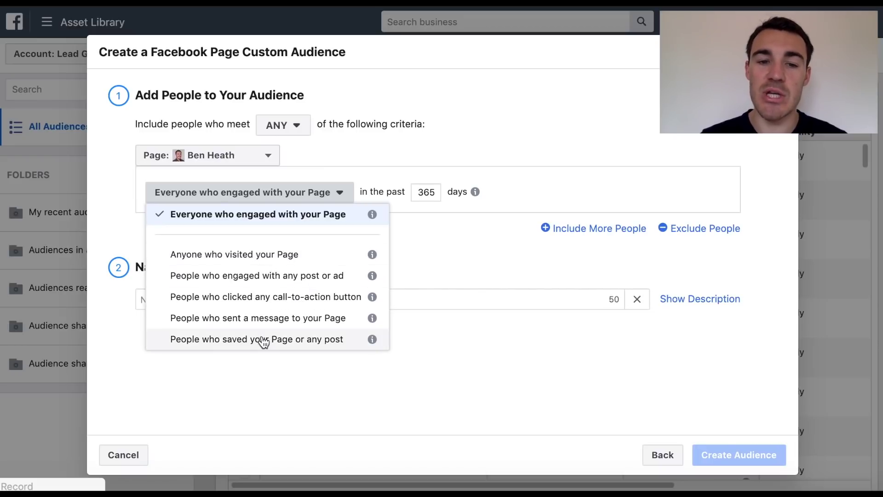
left_click(443, 249)
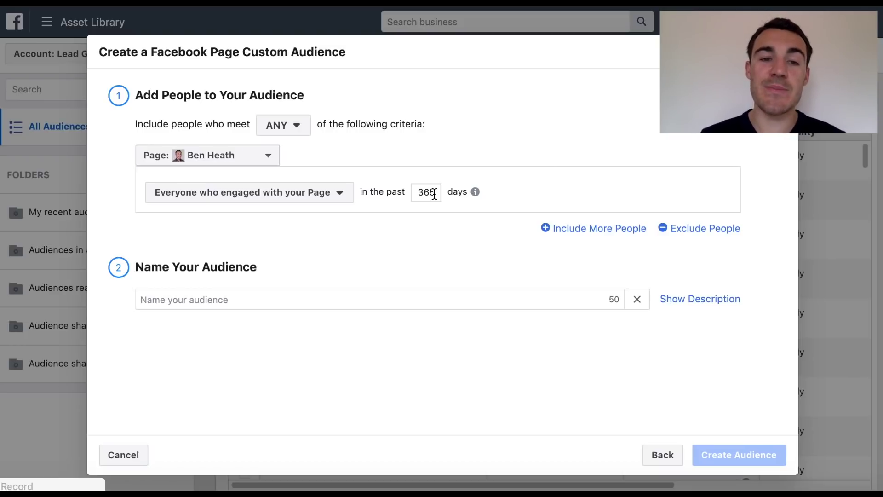
left_click(341, 193)
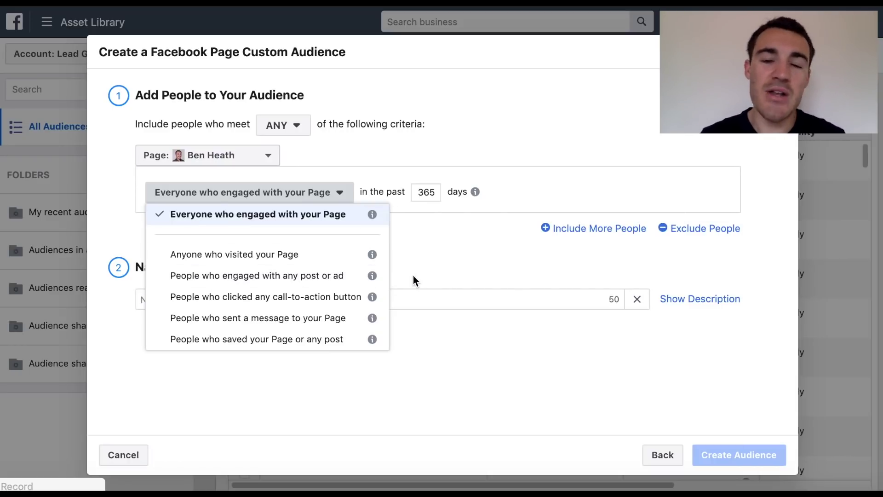
left_click(488, 265)
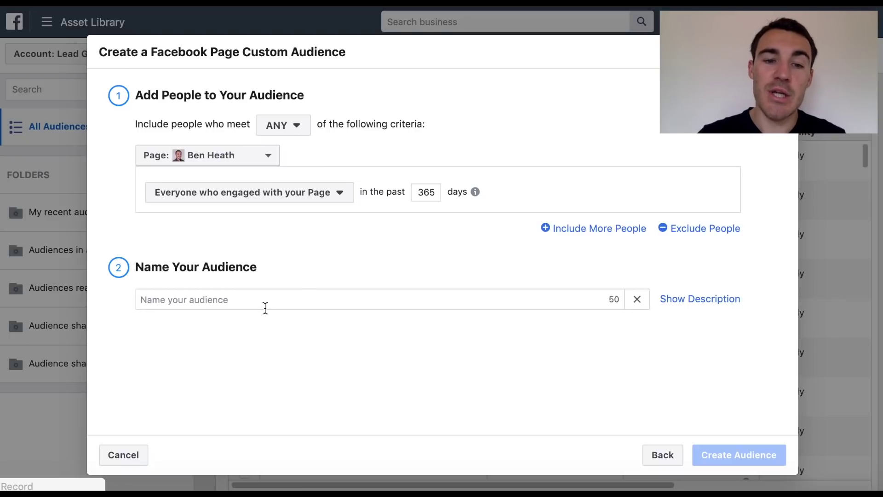
- Return to the custom audience sources, check the Instagram business profile source, and close the dialog without creating an audience
left_click(665, 455)
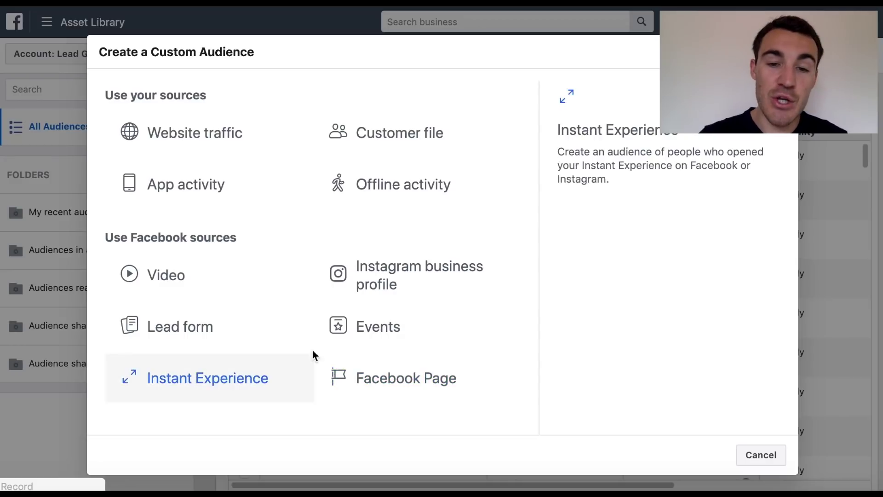
left_click(405, 279)
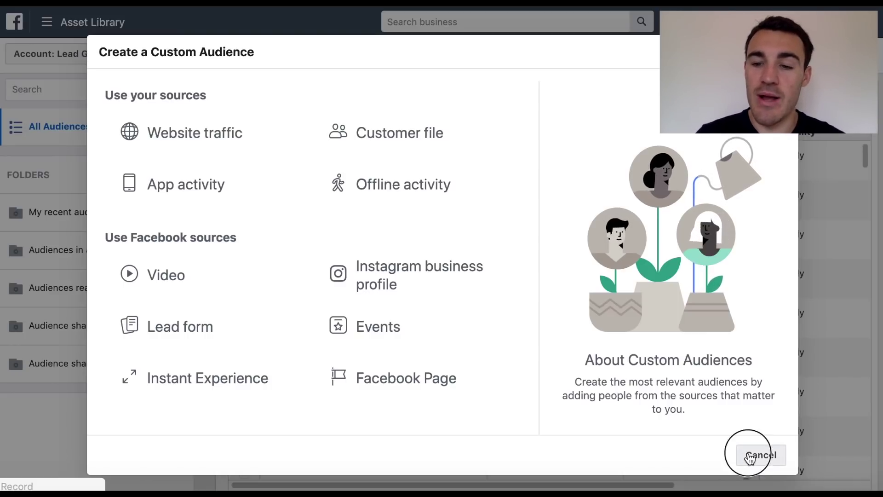
key("Escape")
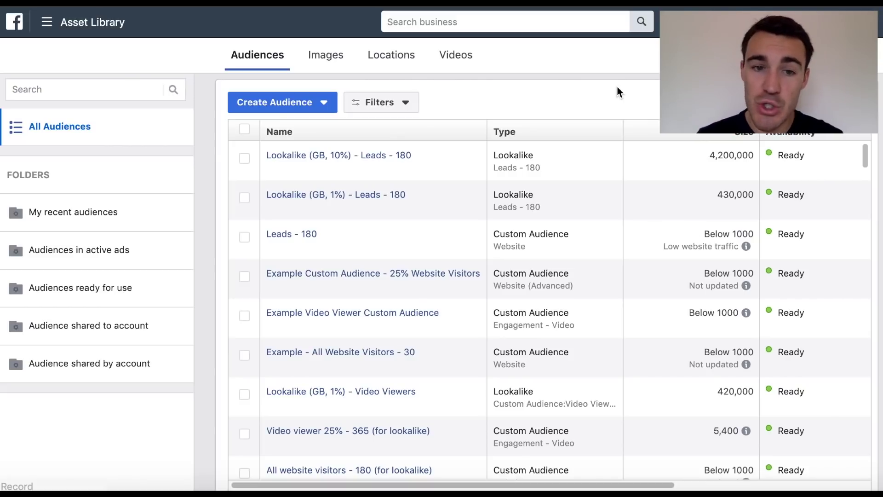
- Start a lookalike audience from the Leads - 180 custom audience and read the explanation of the lookalike source
mouse_move(286, 237)
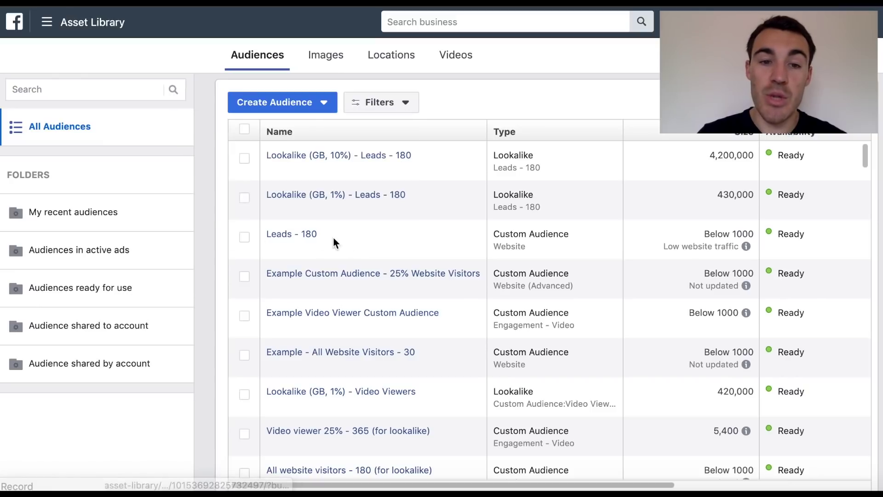
left_click(245, 238)
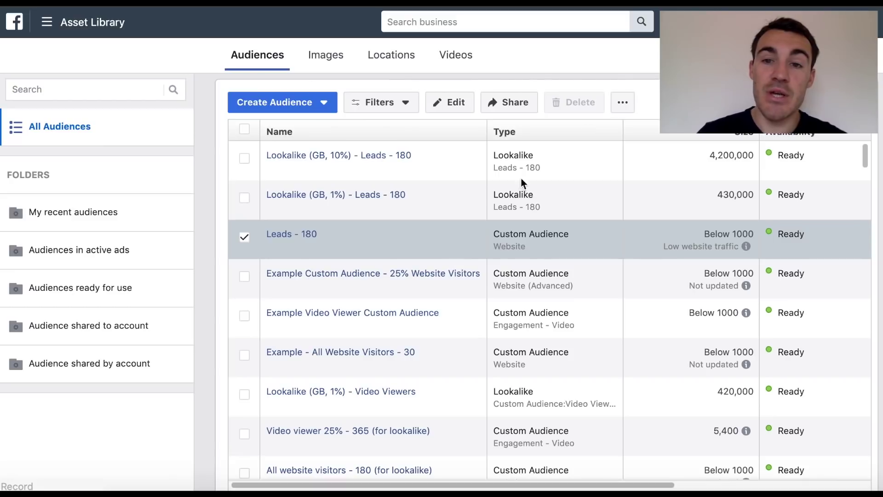
left_click(624, 103)
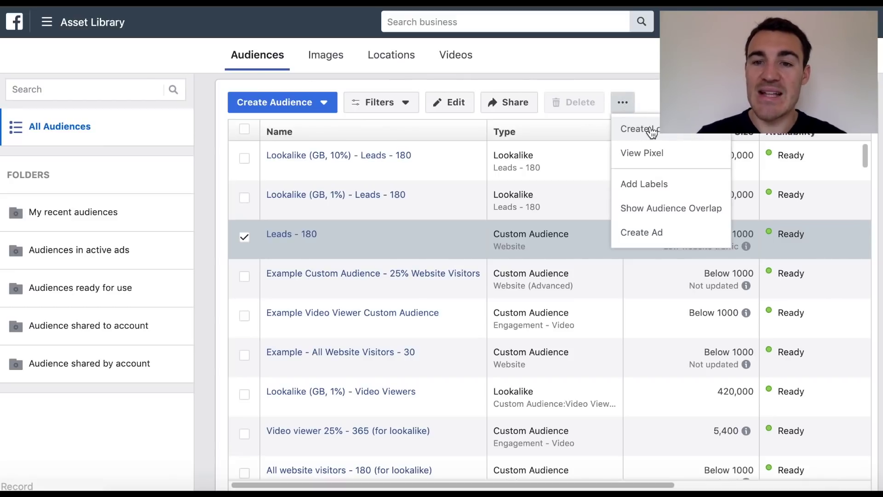
left_click(637, 135)
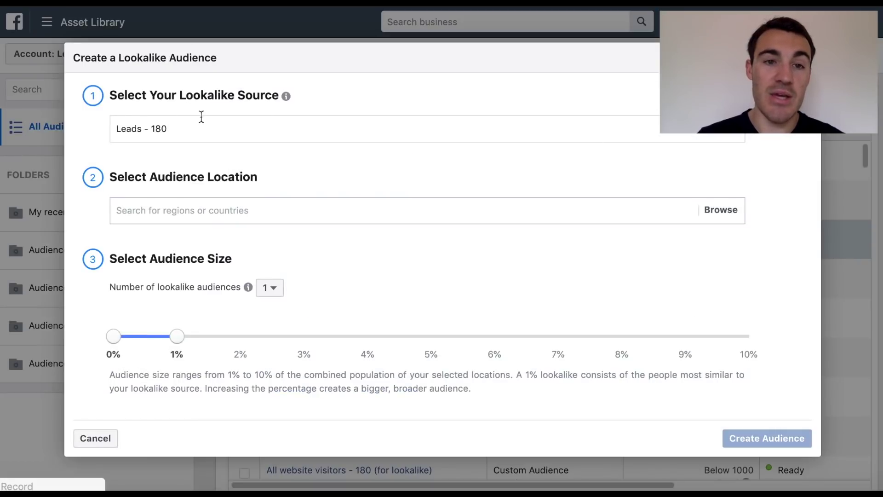
mouse_move(283, 101)
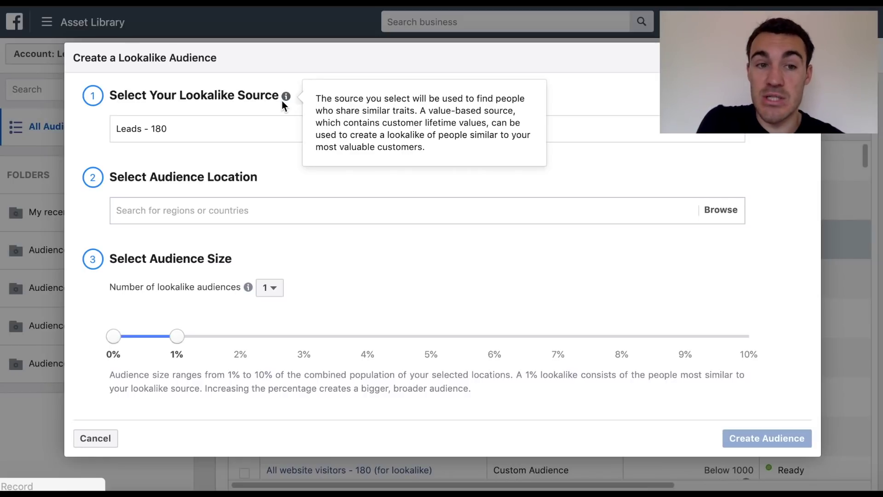
- Set the lookalike's location to United Kingdom, review the audience size scale, and cancel the lookalike, clearing the Leads - 180 selection
left_click(186, 210)
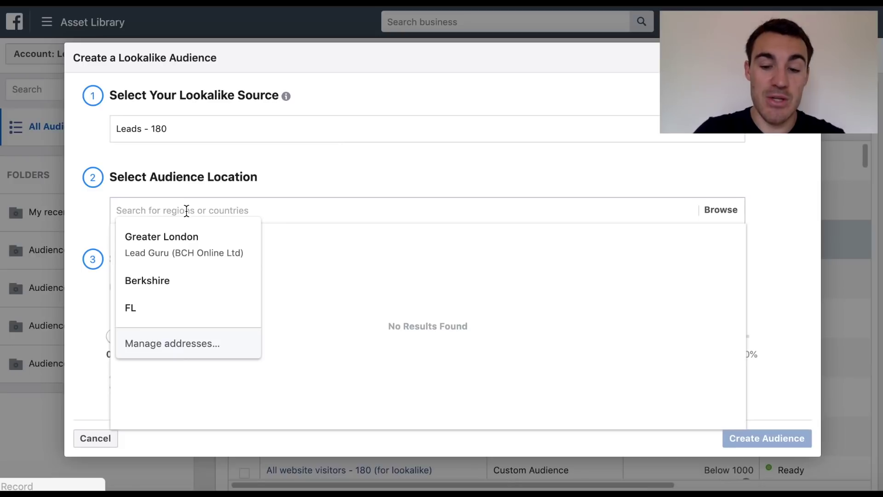
type("united ")
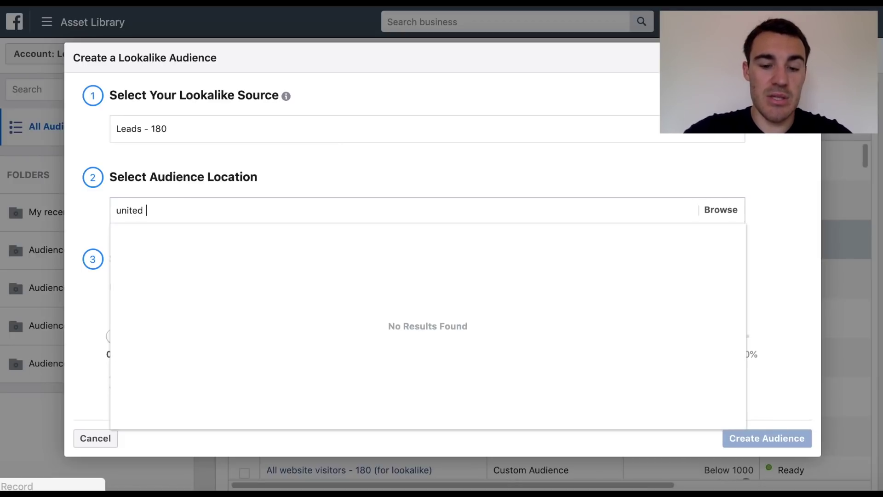
type("kin")
left_click(191, 236)
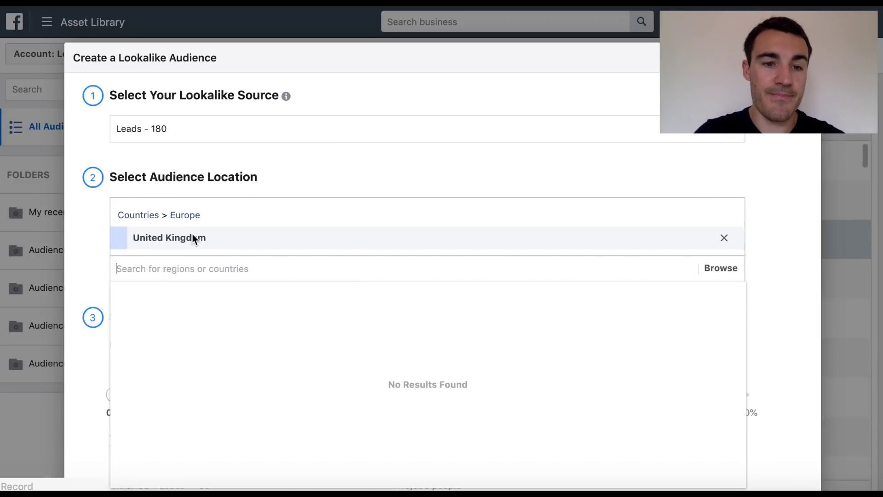
left_click(409, 168)
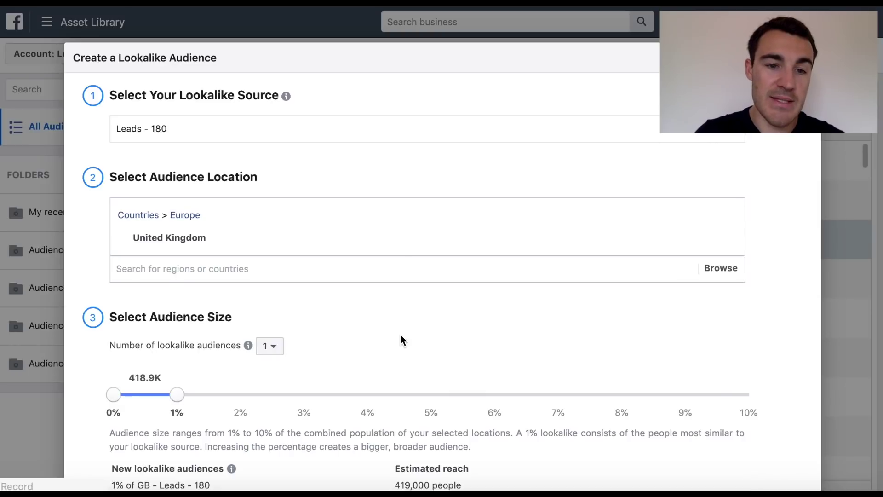
scroll(401, 340, "down", 2)
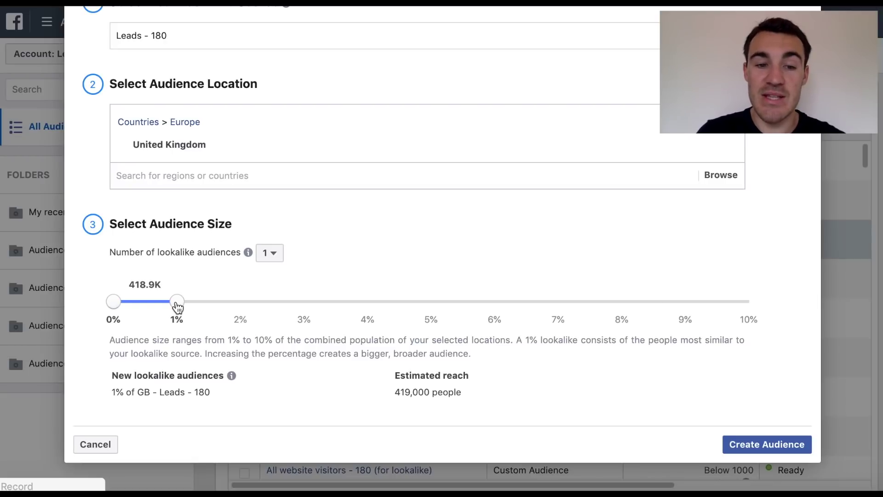
left_click_drag(452, 328, 201, 262)
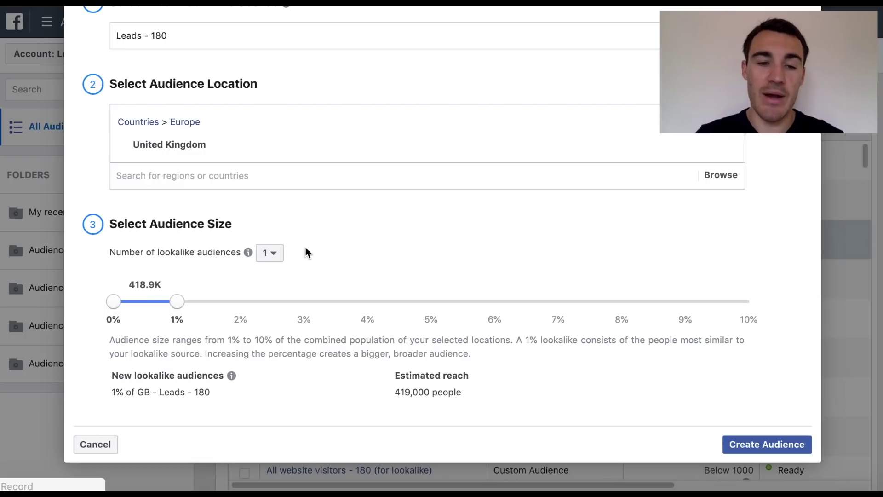
left_click(92, 448)
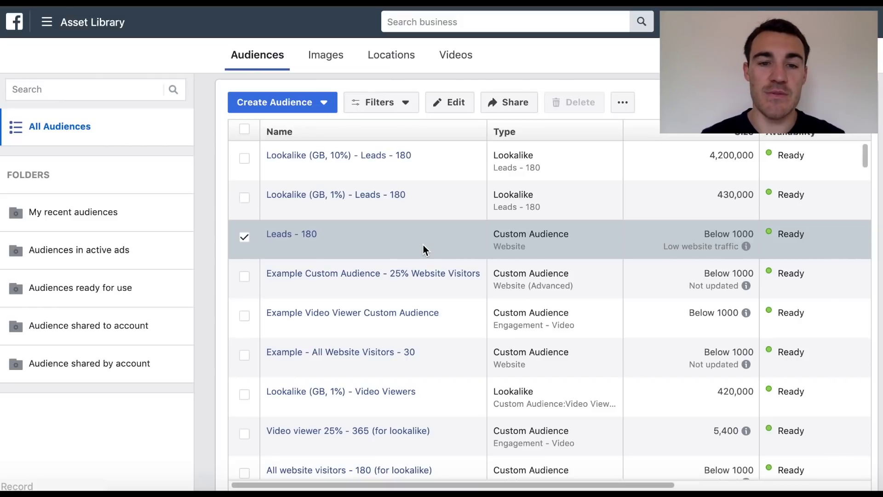
left_click(244, 247)
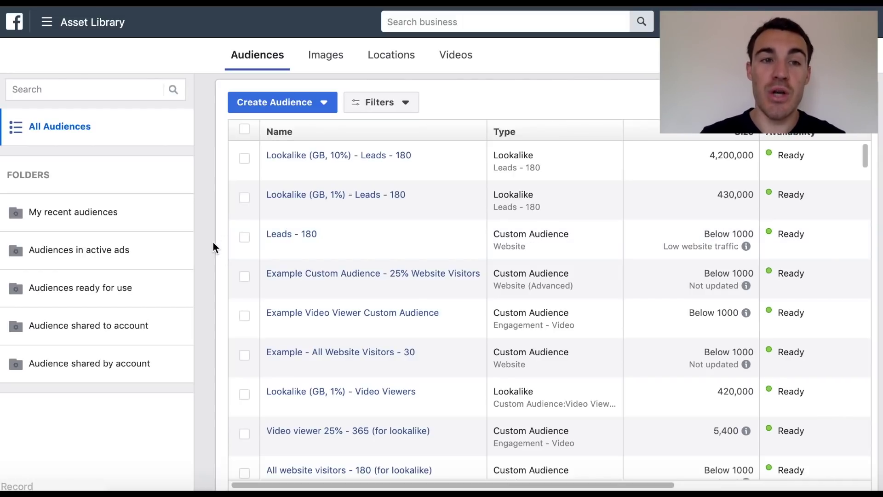
- Switch to Ads Manager and open the Worldwide, Page Likes ad set of the Blog Posts & Videos_ PPE campaign for editing
left_click(46, 22)
left_click(47, 128)
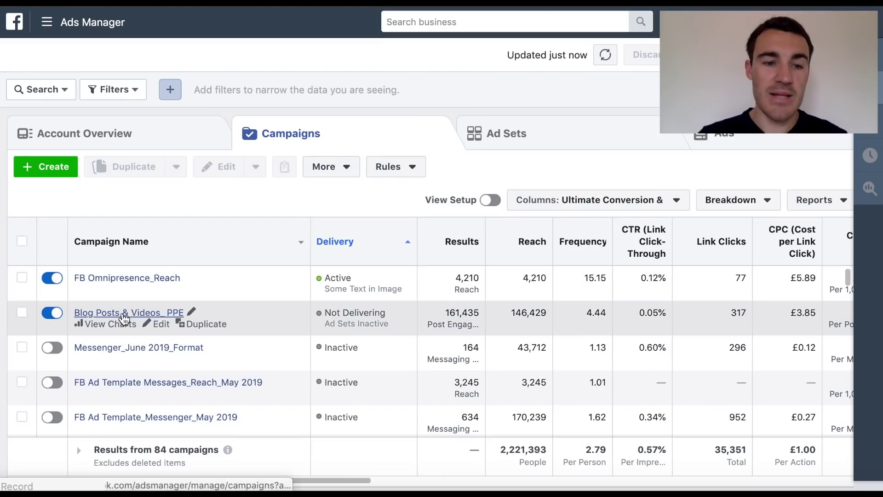
left_click(118, 313)
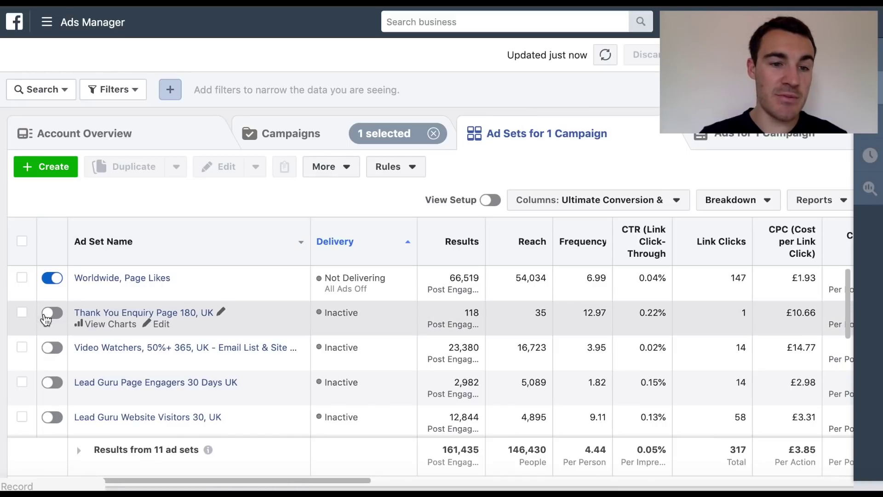
left_click(22, 279)
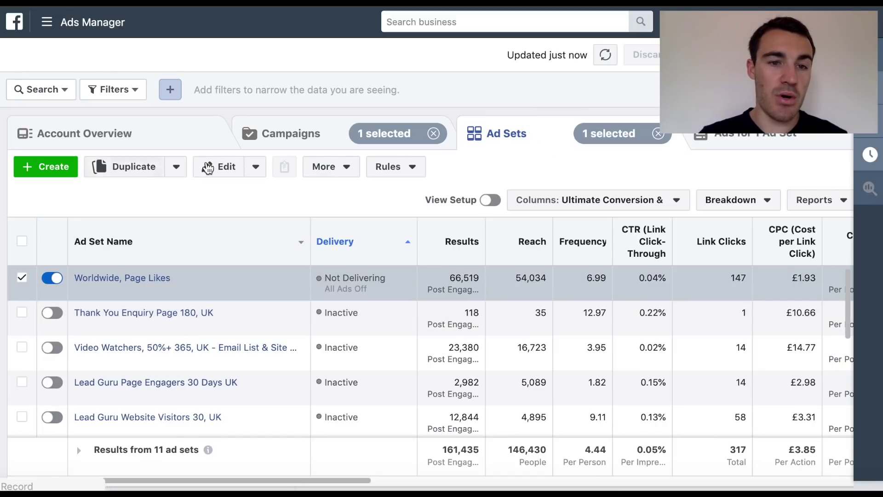
left_click(220, 167)
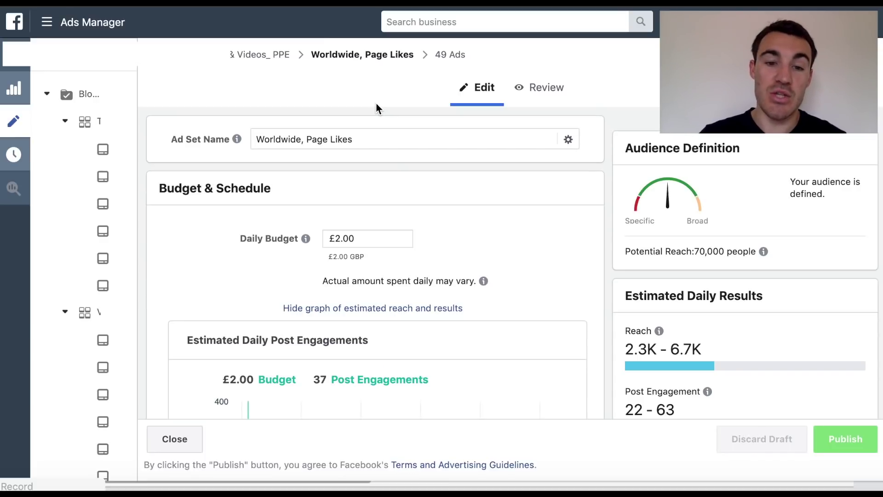
- Search the ad set's custom audiences for "lead" and add the Leads - 180 website audience to the targeting
scroll(572, 256, "down", 1)
scroll(570, 252, "down", 10)
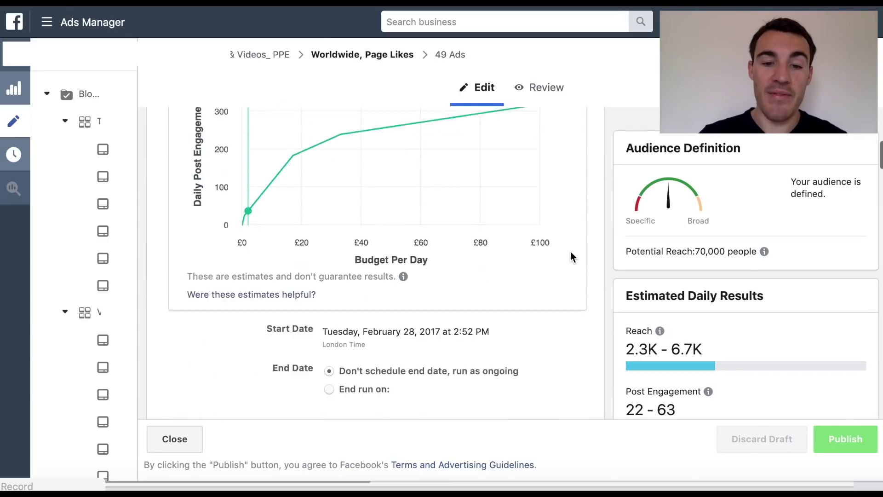
scroll(571, 252, "down", 3)
left_click(461, 274)
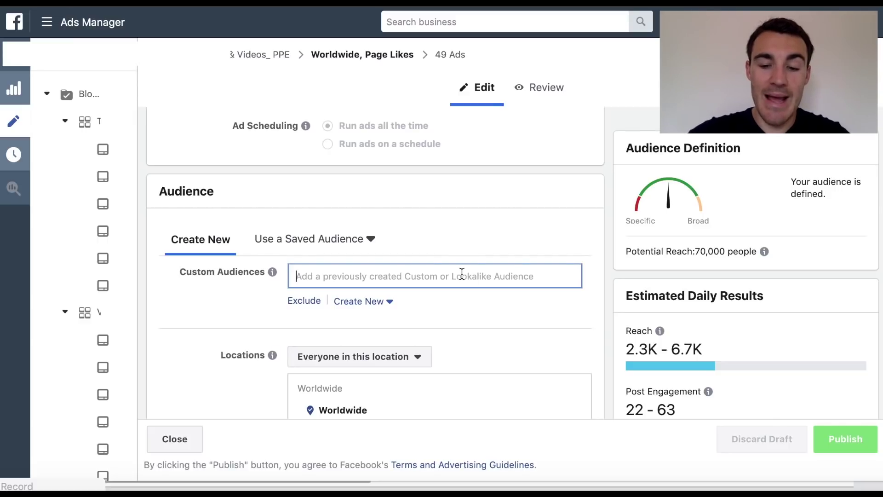
type("lead")
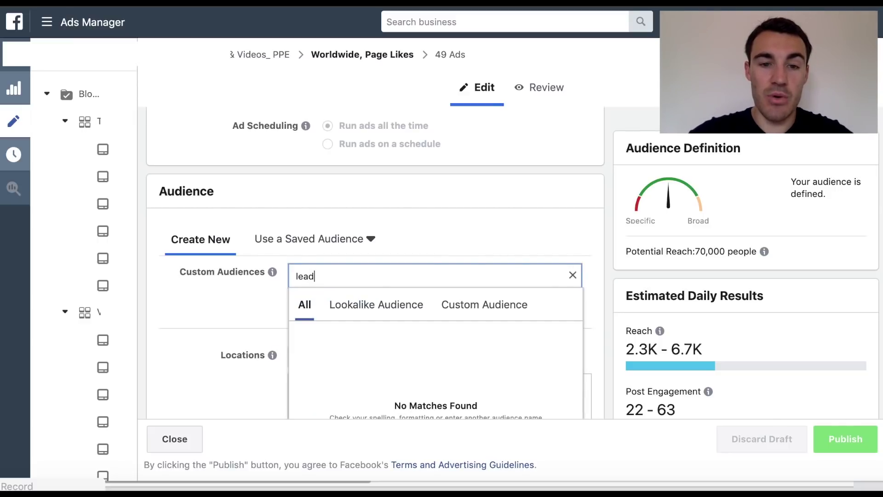
type("s -180")
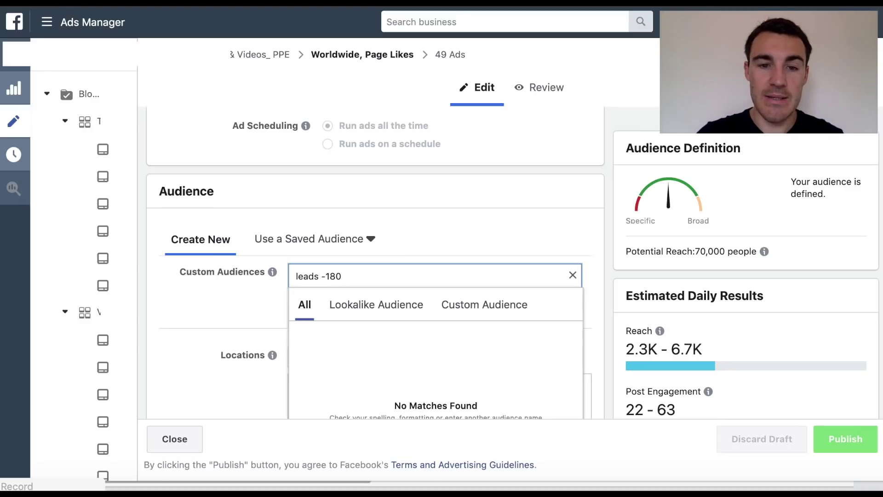
left_click_drag(349, 276, 290, 276)
key("BackSpace")
type("lead")
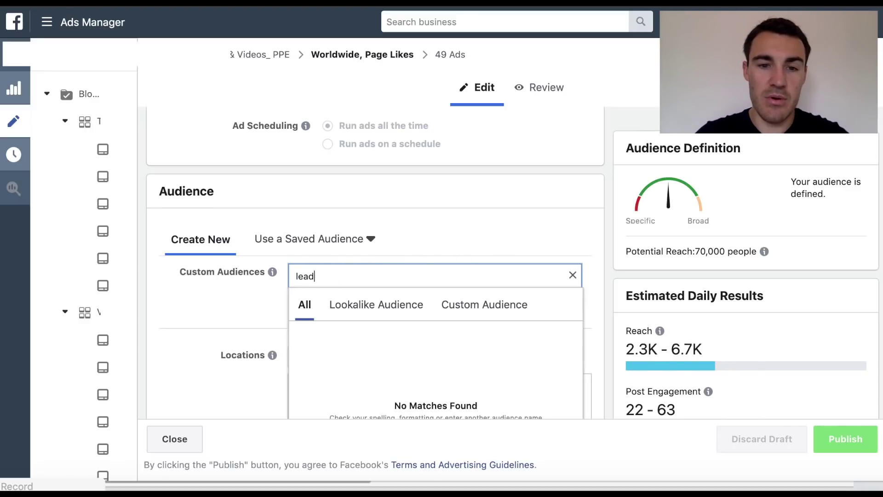
left_click(344, 371)
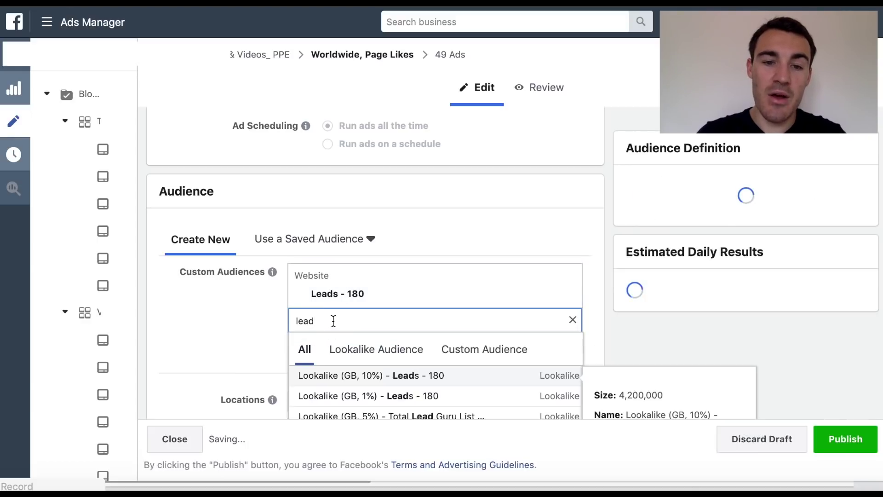
- Narrow the "lead" audience suggestions to custom audiences only, look through them, and close the list without adding another
double_click(331, 317)
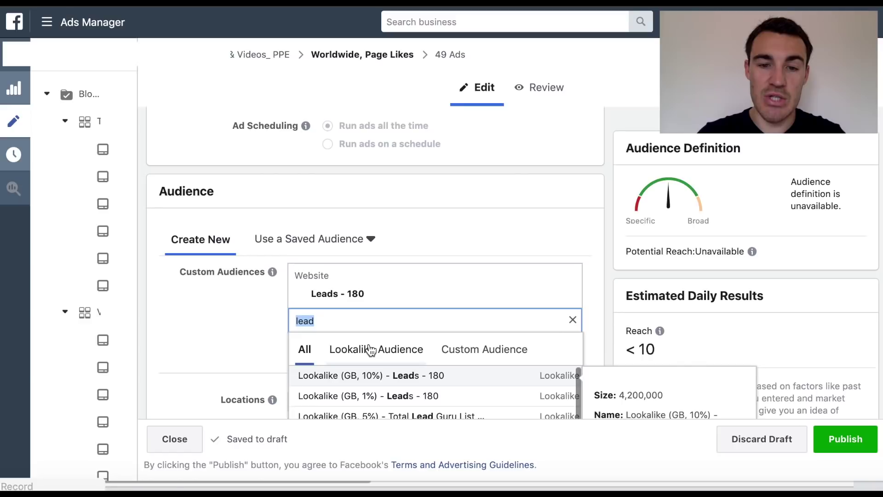
left_click(491, 355)
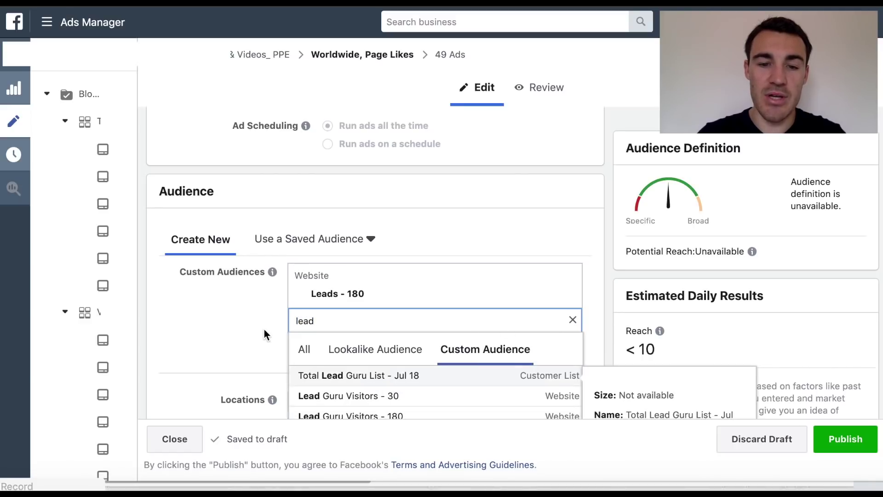
left_click(241, 326)
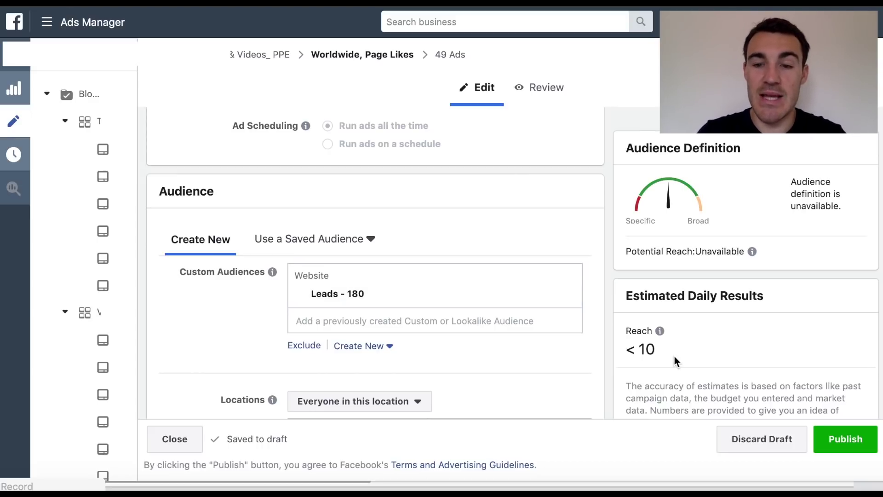
- Examine the reach estimates for the Leads - 180 audience and compare it with the location, age, gender, language and detailed targeting settings
mouse_move(660, 331)
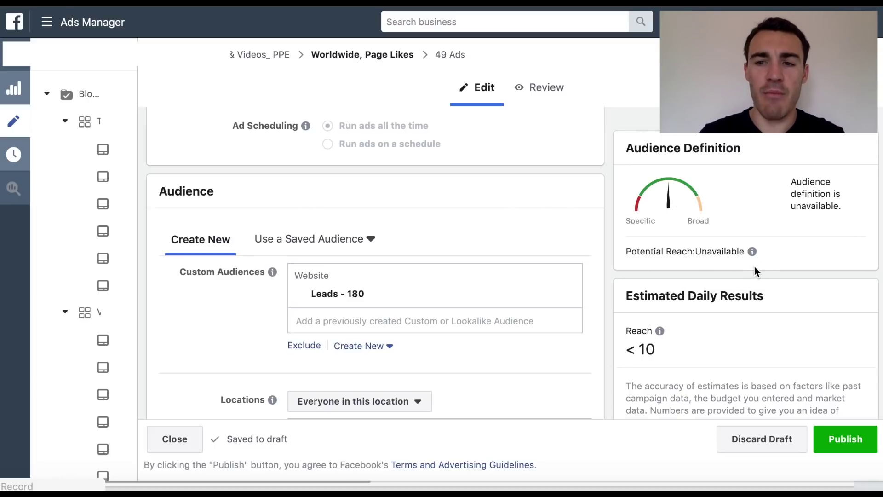
mouse_move(753, 254)
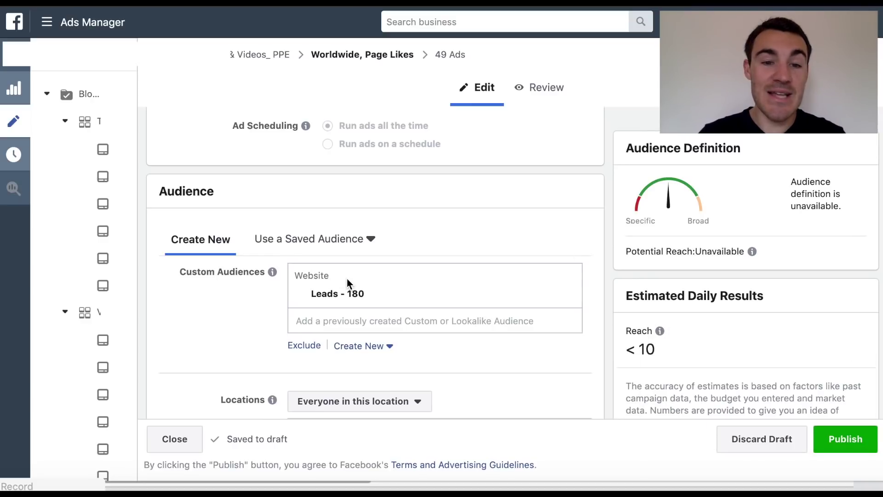
scroll(424, 276, "down", 5)
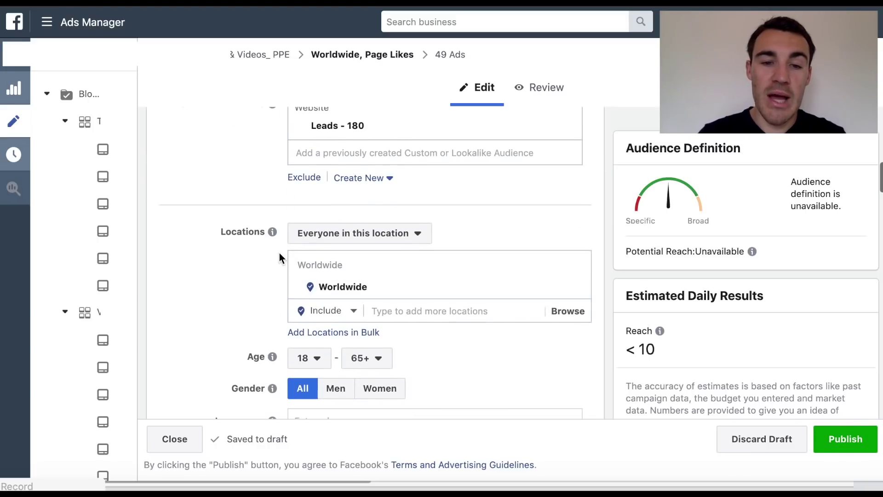
scroll(211, 250, "up", 2)
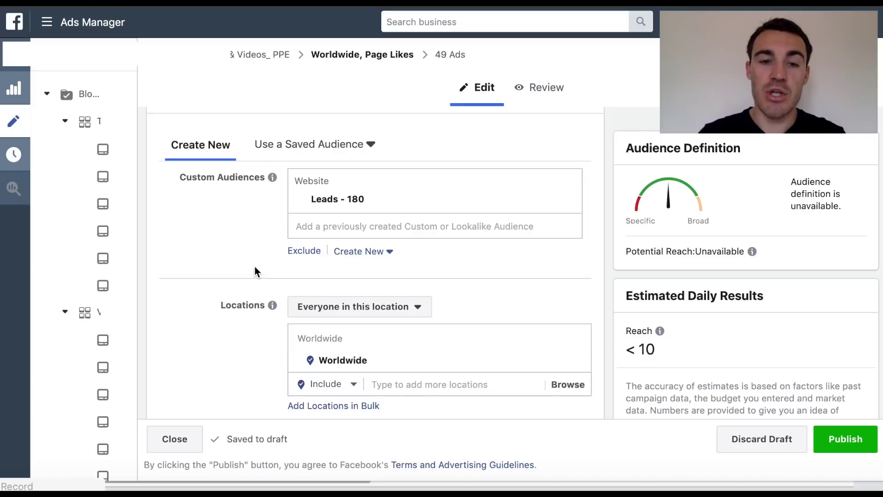
scroll(258, 270, "down", 3)
scroll(248, 227, "up", 2)
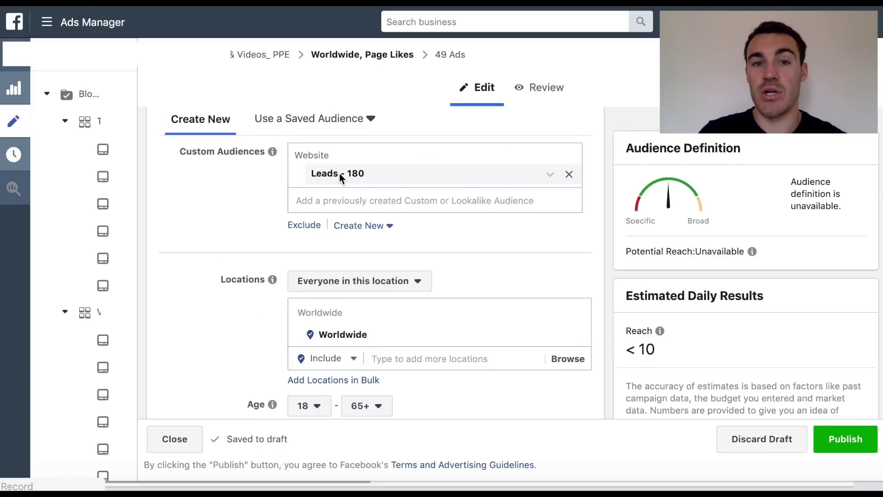
scroll(340, 175, "down", 5)
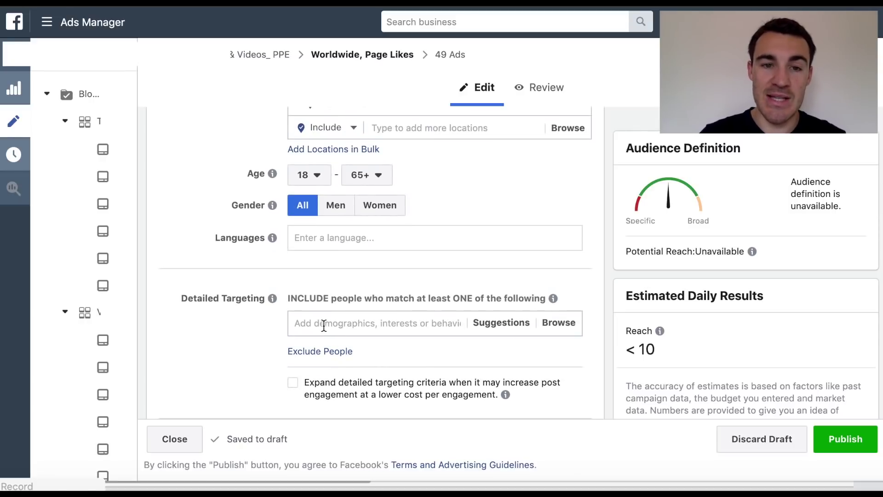
scroll(249, 265, "up", 5)
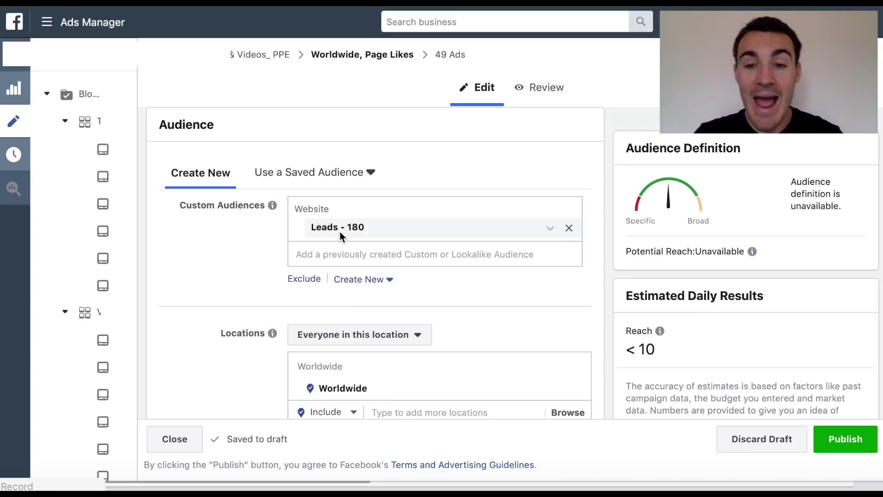
scroll(341, 236, "down", 7)
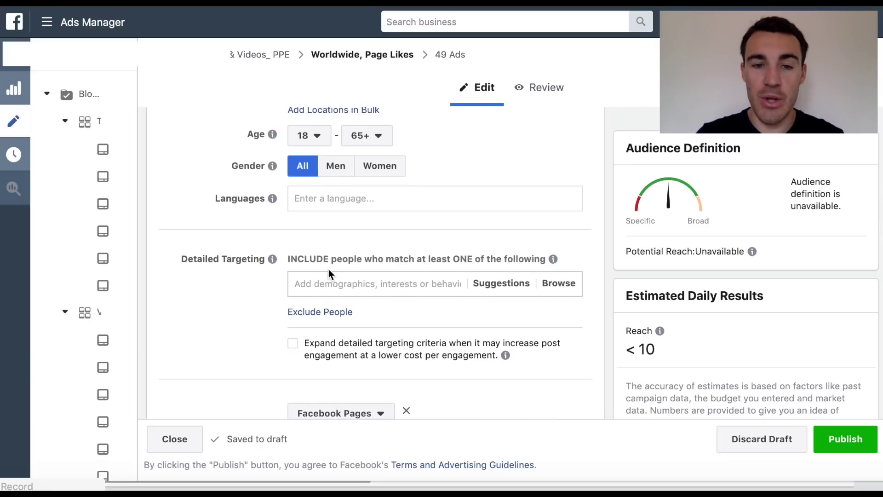
scroll(325, 283, "up", 7)
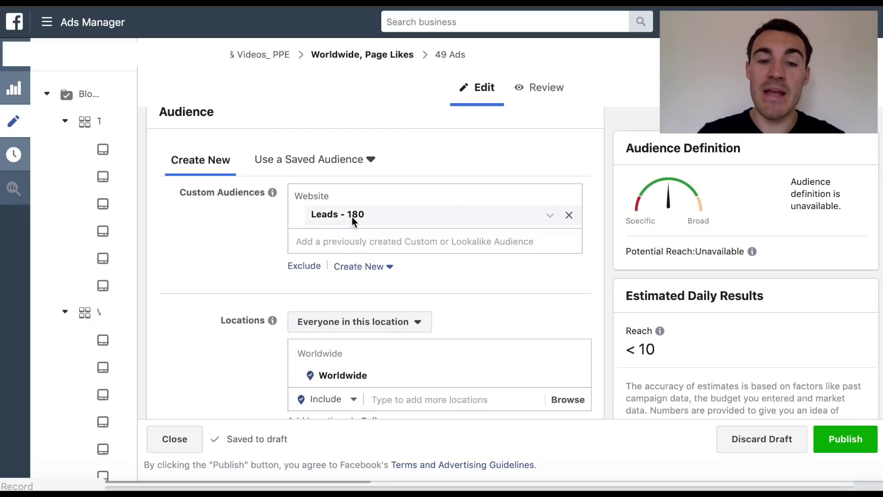
scroll(220, 288, "down", 5)
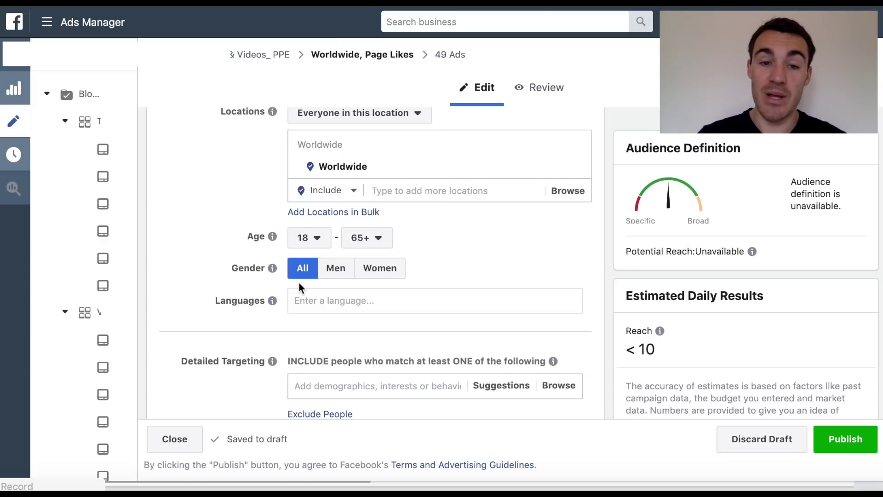
scroll(233, 314, "down", 1)
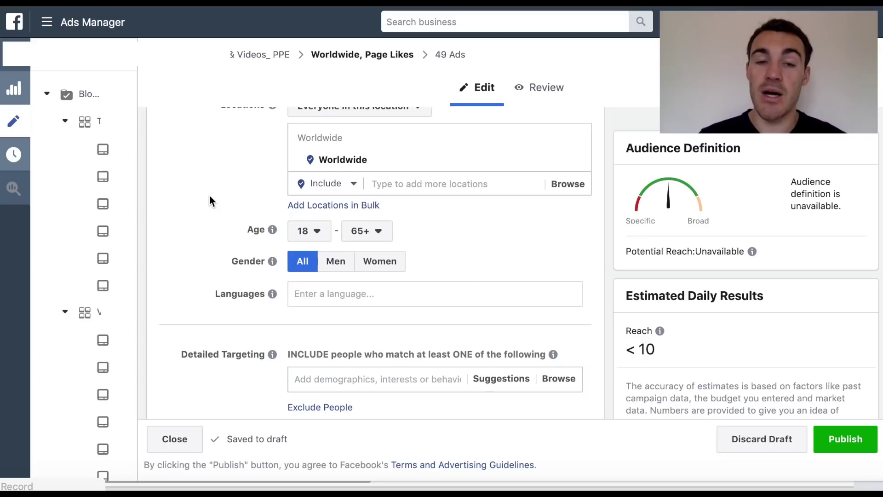
scroll(210, 195, "up", 3)
scroll(363, 181, "up", 2)
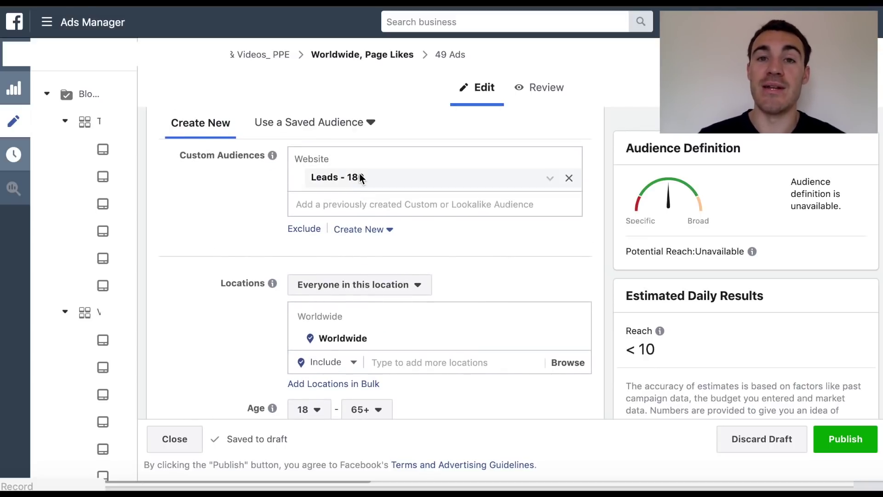